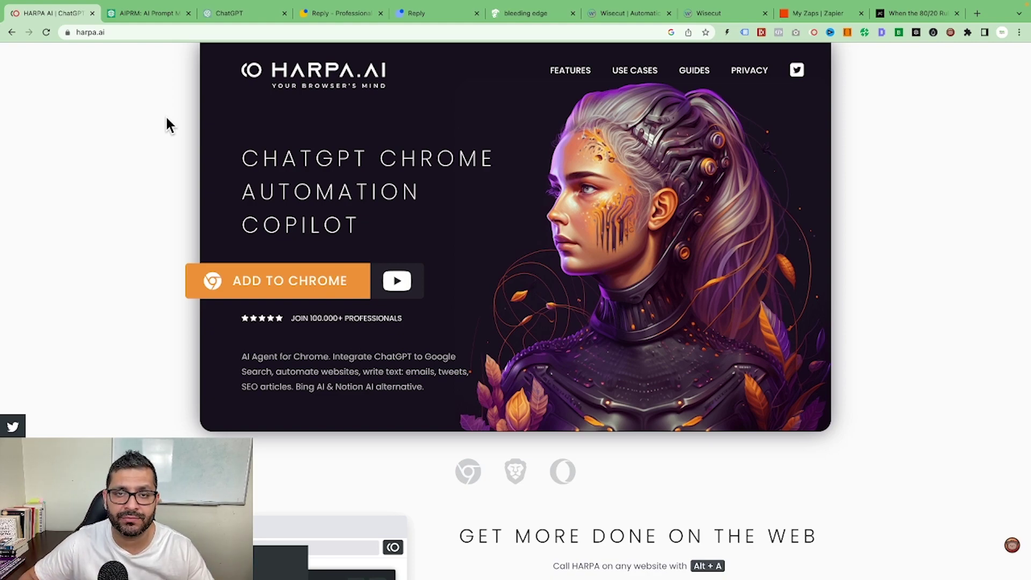
Leave the harpa.ai landing page for the 'When the 80/20 Rule Fails' article tab.
key("super+l")
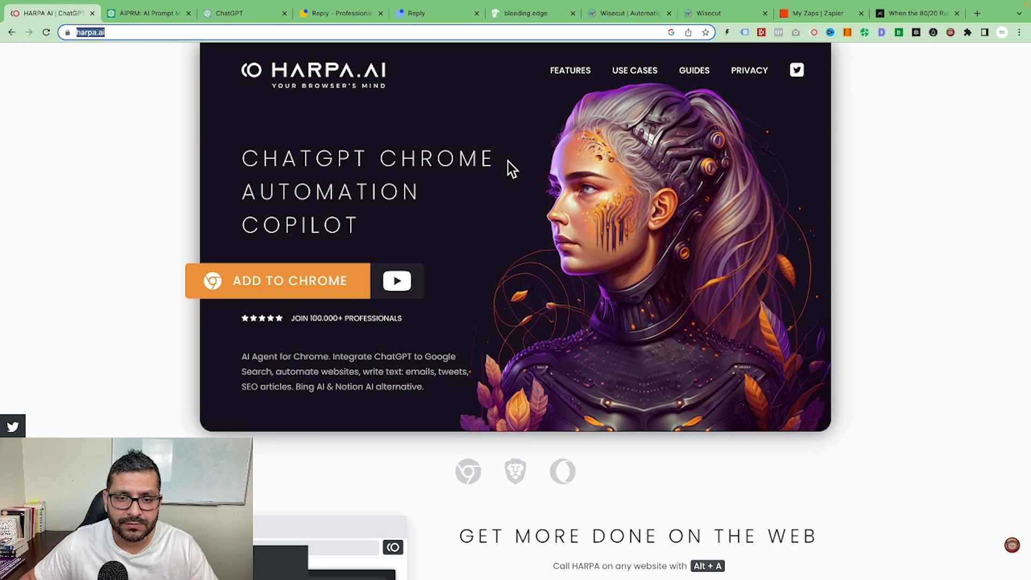
scroll(509, 162, "down", 3)
scroll(508, 161, "up", 3)
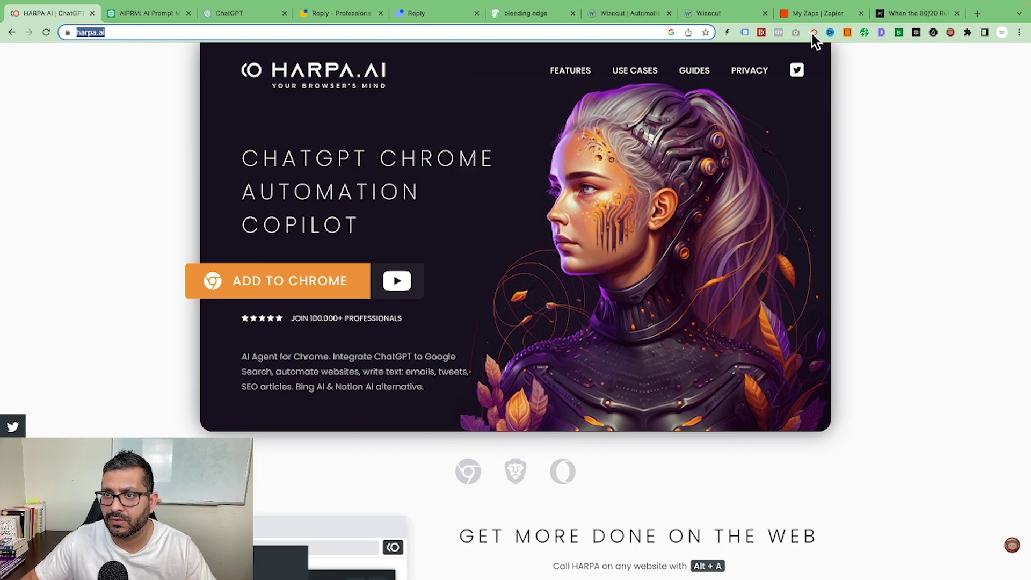
left_click(904, 16)
Open HARPA's slash-command list and browse the Control, Marketing & SEO, Copywriting and Learning commands.
scroll(405, 166, "up", 10)
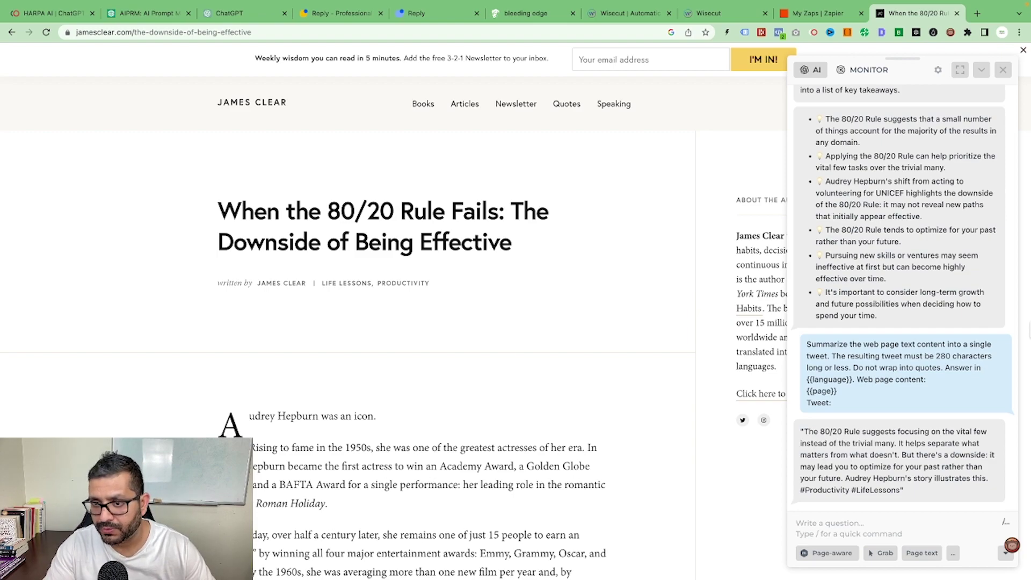
type("/")
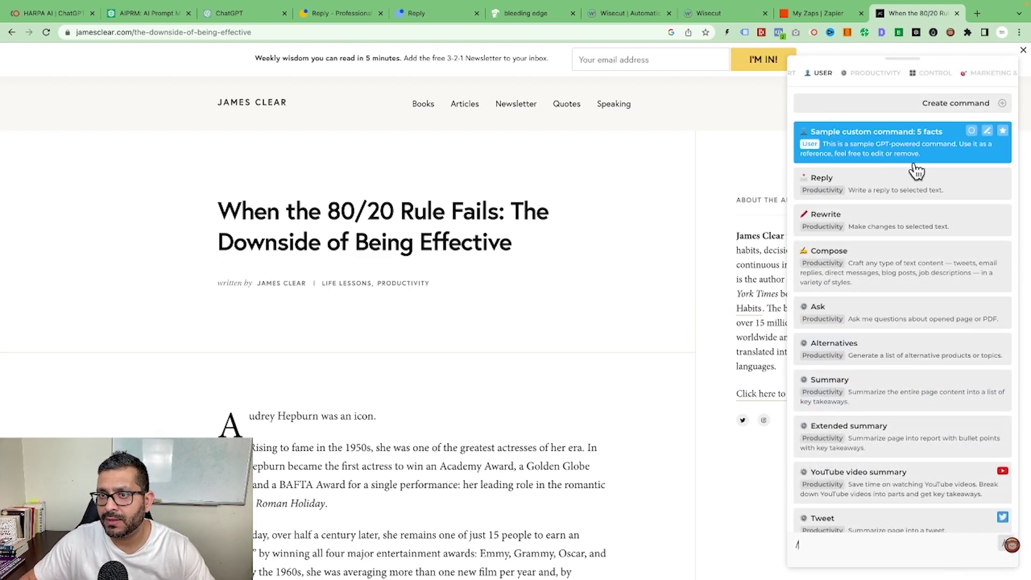
scroll(849, 81, "right", 2)
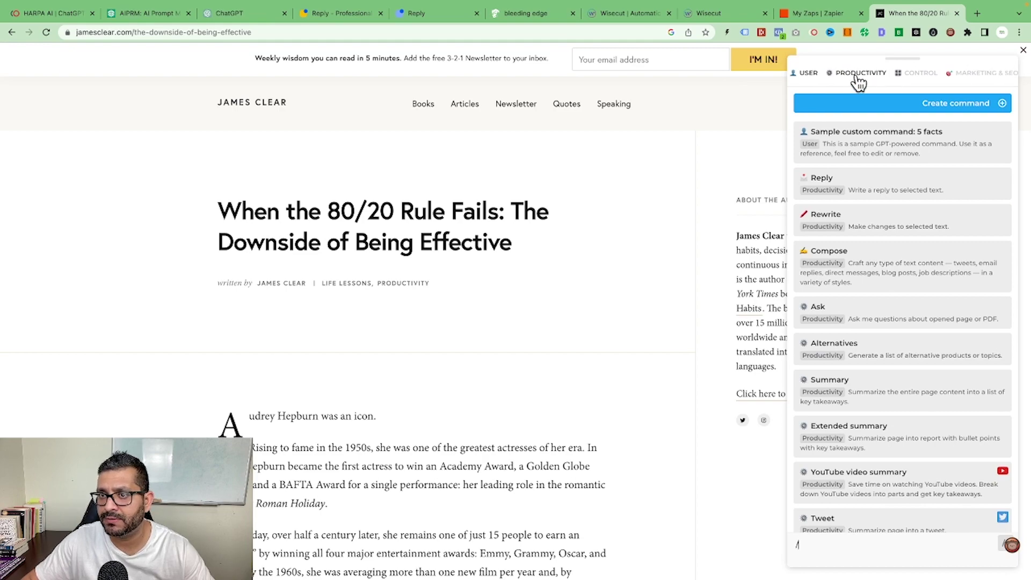
left_click(918, 75)
left_click(897, 80)
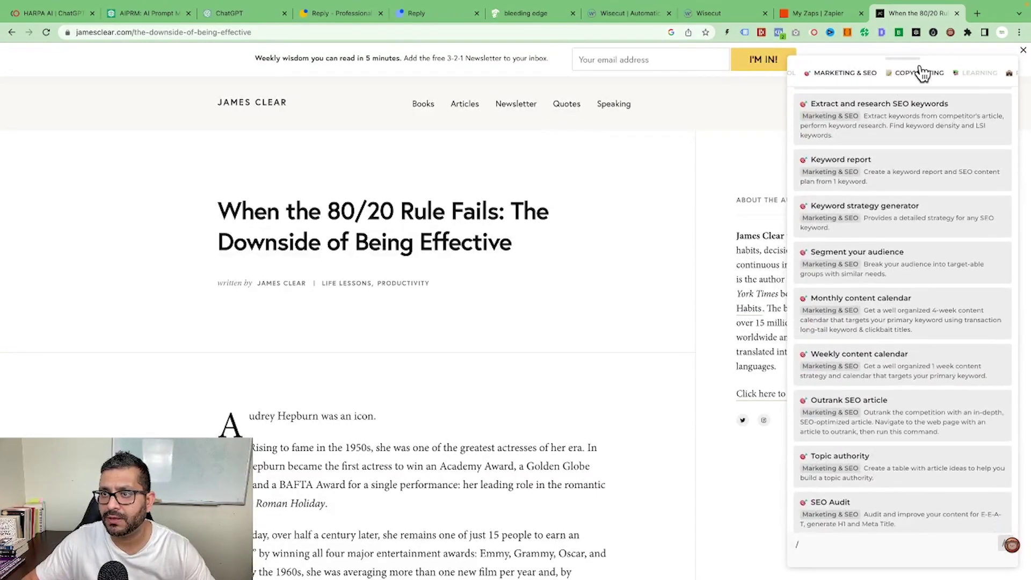
left_click(916, 74)
left_click(901, 80)
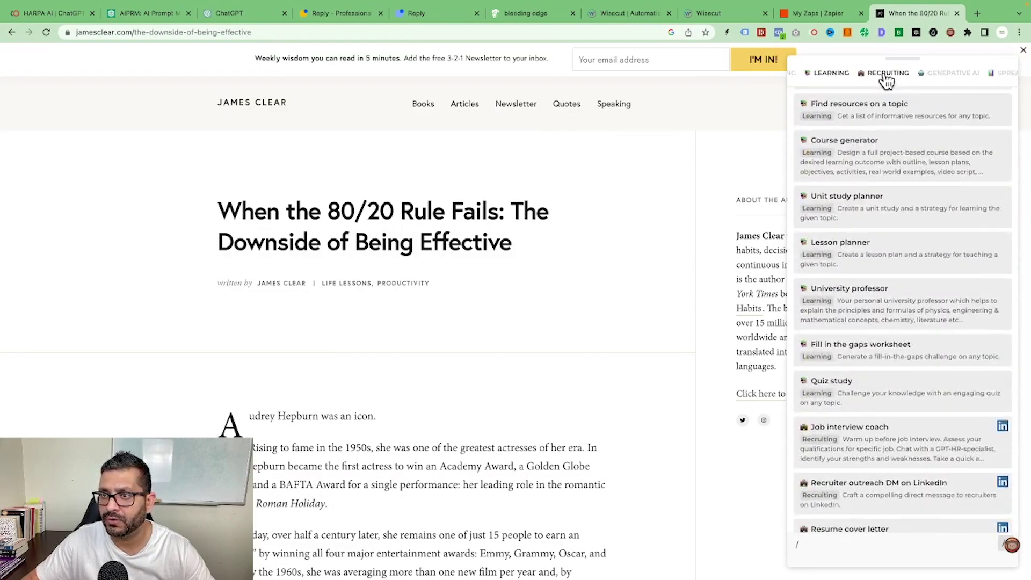
Browse the Recruiting through Miscellaneous categories, then go back to the Productivity commands.
left_click(901, 79)
left_click(900, 79)
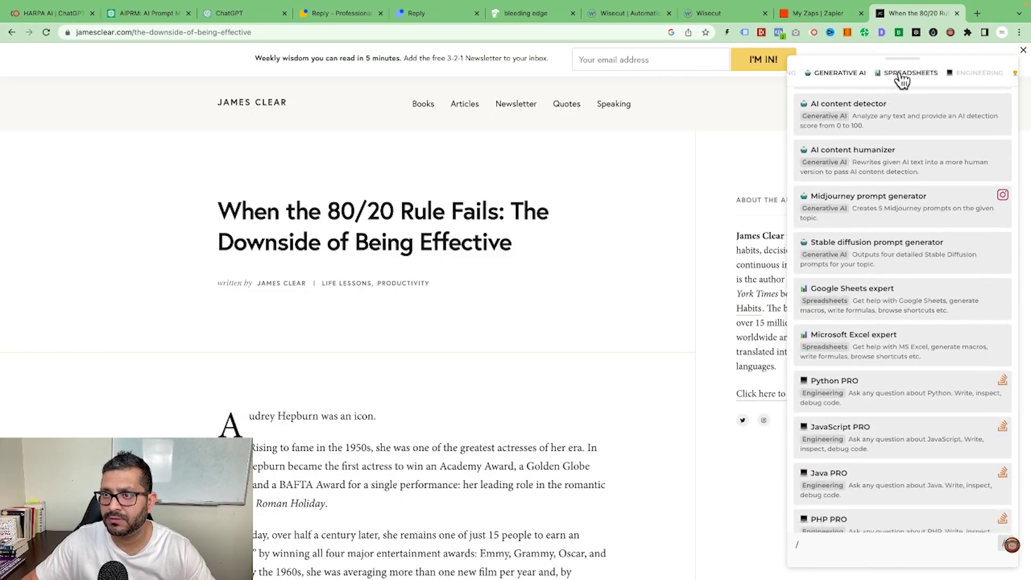
left_click(900, 81)
left_click(908, 80)
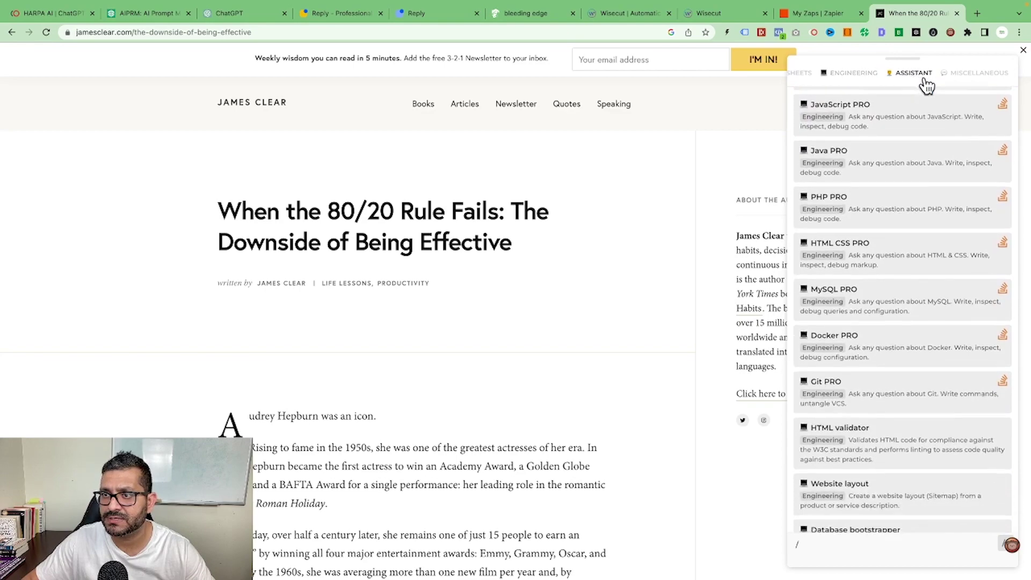
left_click(975, 77)
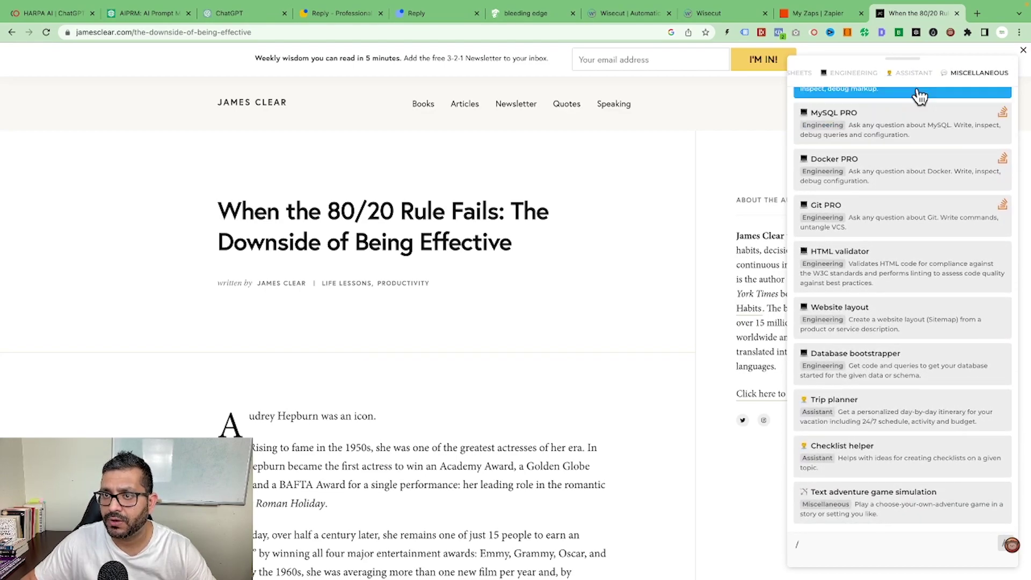
scroll(894, 79, "left", 3)
scroll(893, 80, "left", 3)
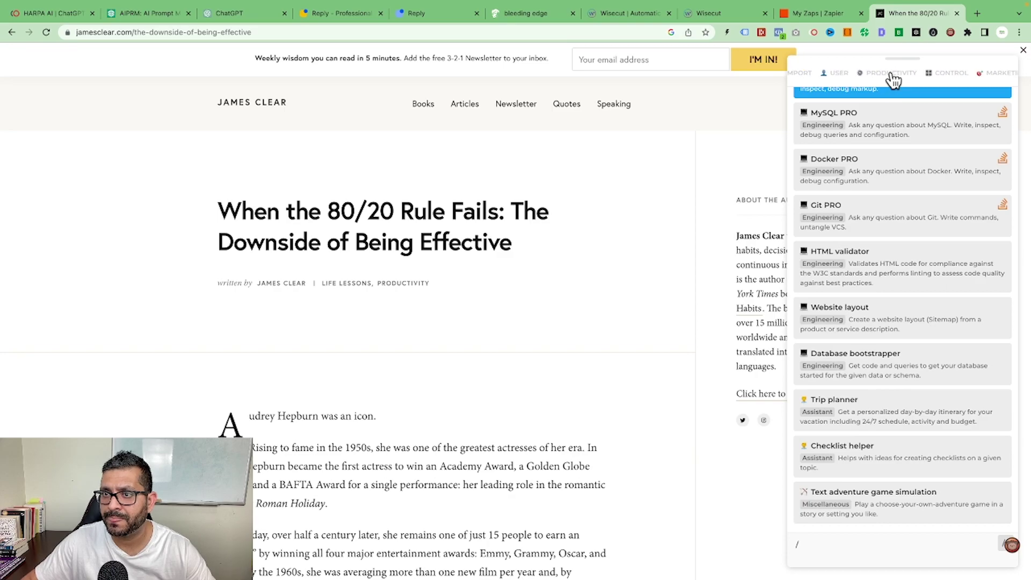
left_click(893, 80)
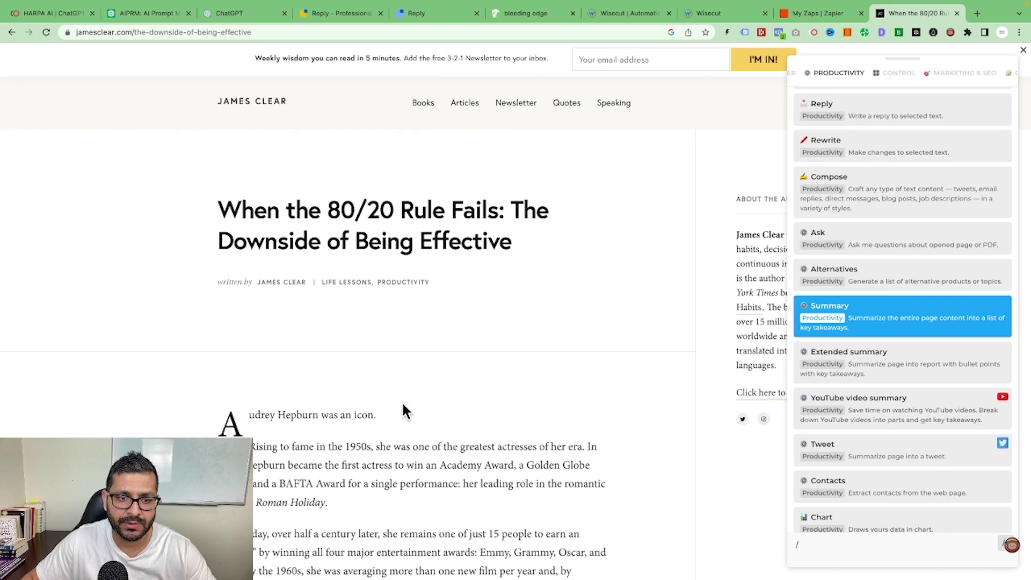
Summarize the 80/20 article into key takeaways with HARPA's Summary command.
scroll(402, 406, "down", 7)
scroll(555, 266, "down", 3)
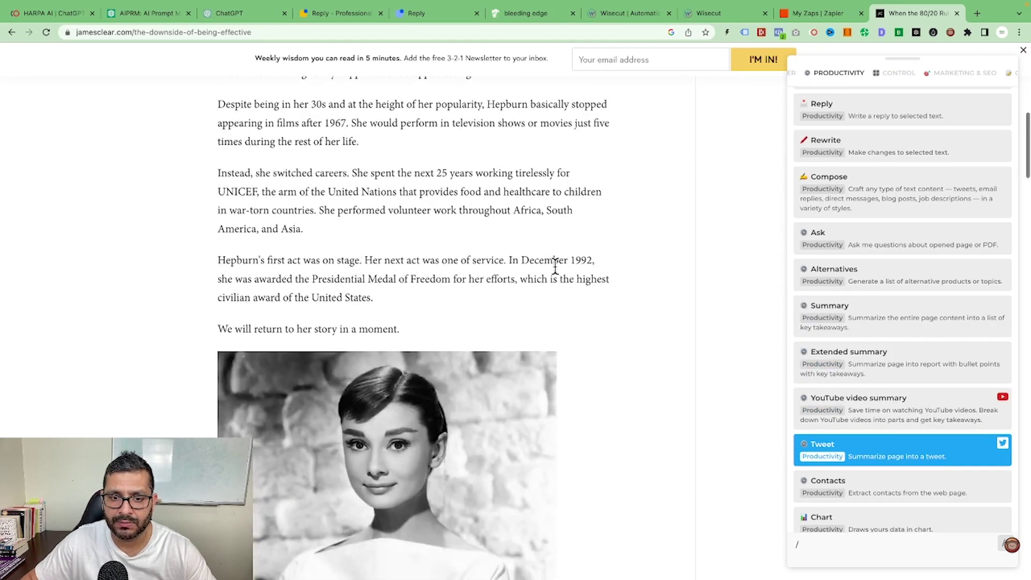
scroll(557, 268, "down", 3)
scroll(549, 269, "down", 8)
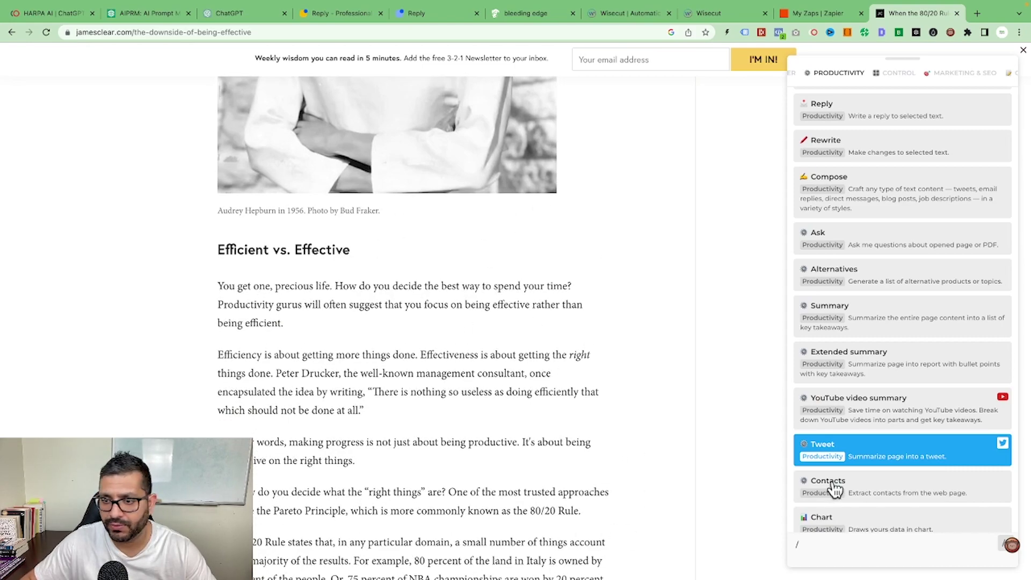
left_click(858, 314)
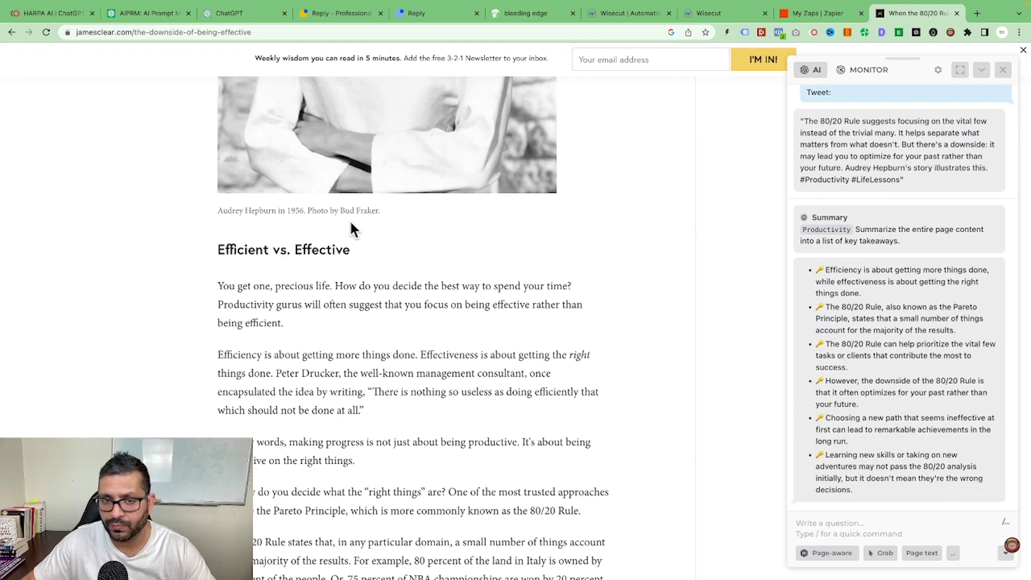
Review the summary, bring up the slash-command list again, and open a new browser tab.
scroll(347, 203, "up", 5)
scroll(347, 203, "up", 2)
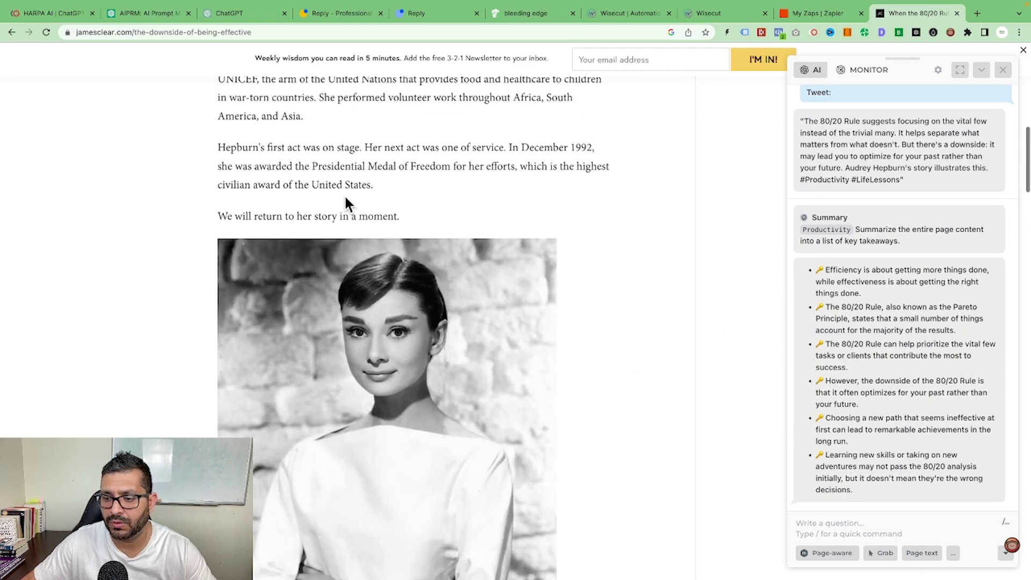
scroll(347, 203, "down", 12)
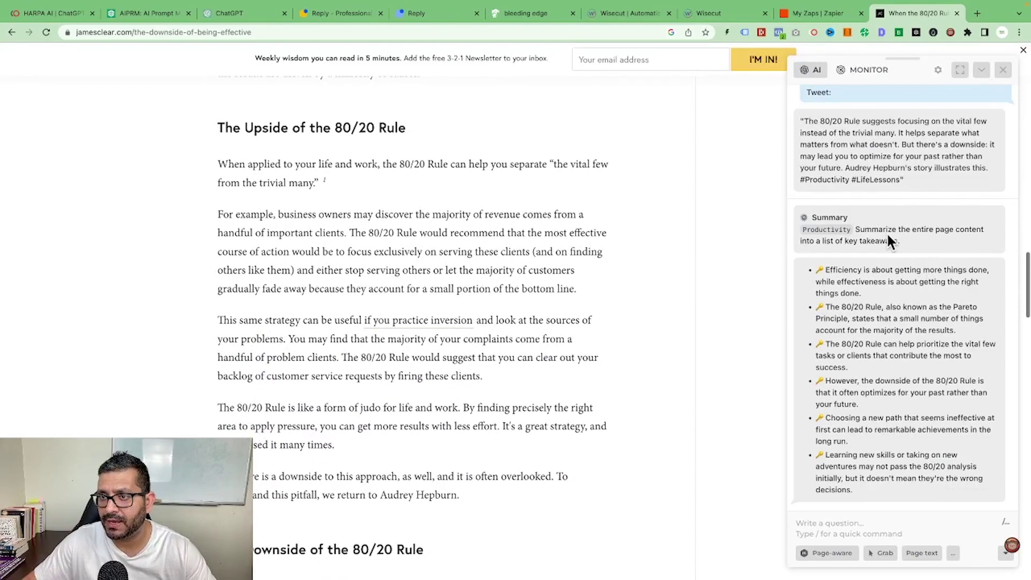
scroll(881, 269, "up", 3)
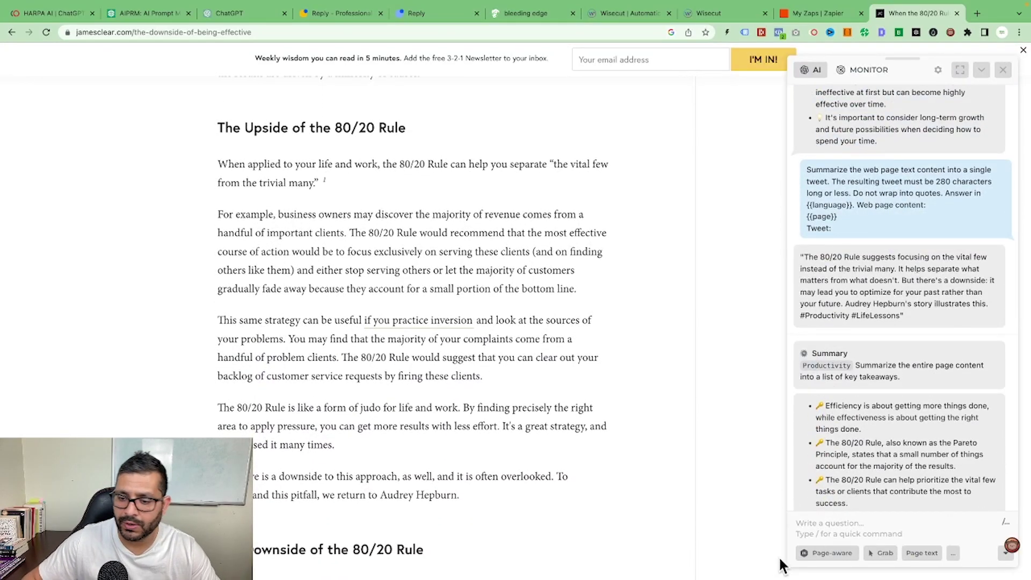
mouse_move(782, 579)
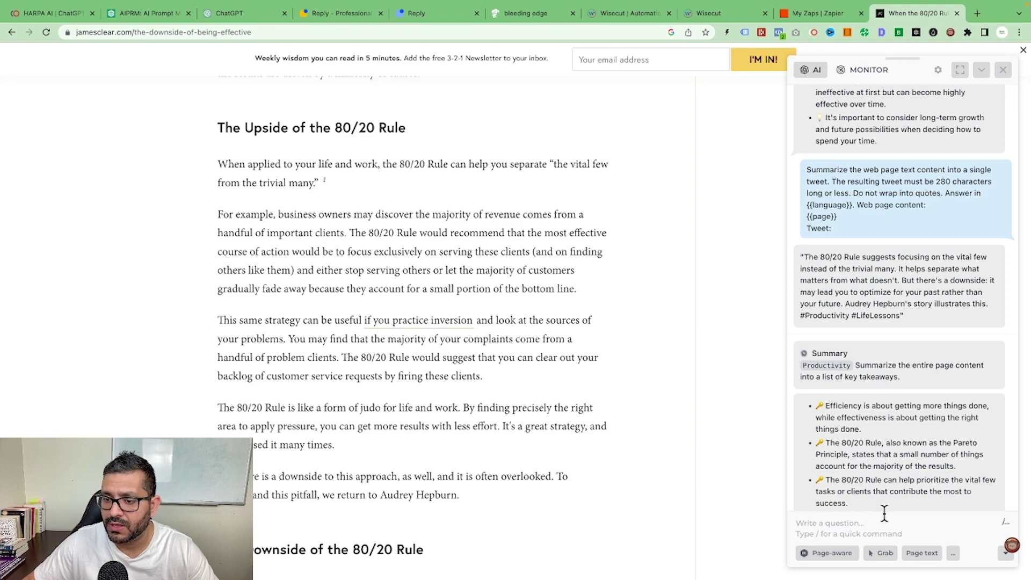
type("/")
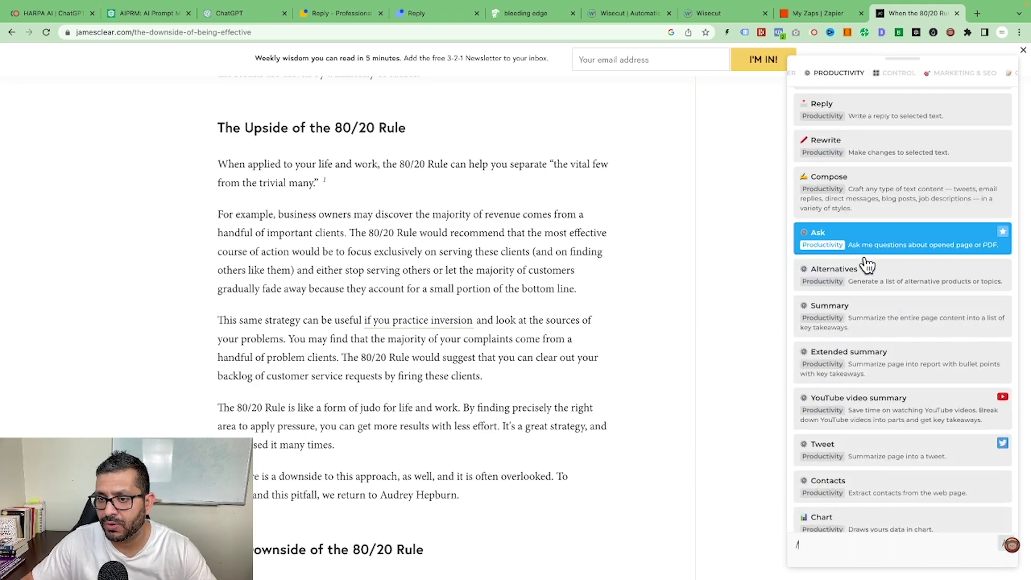
scroll(887, 267, "down", 2)
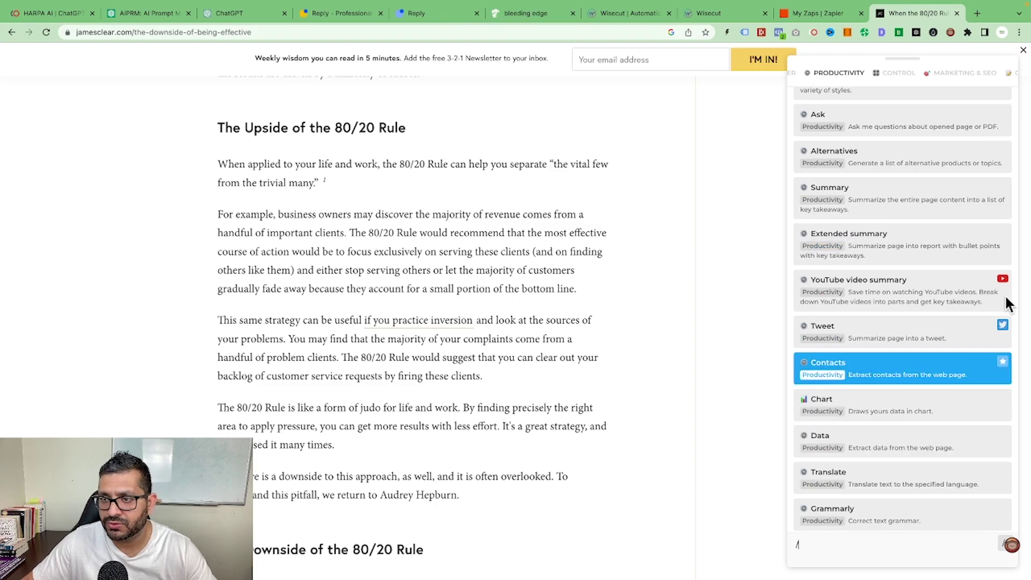
left_click(977, 15)
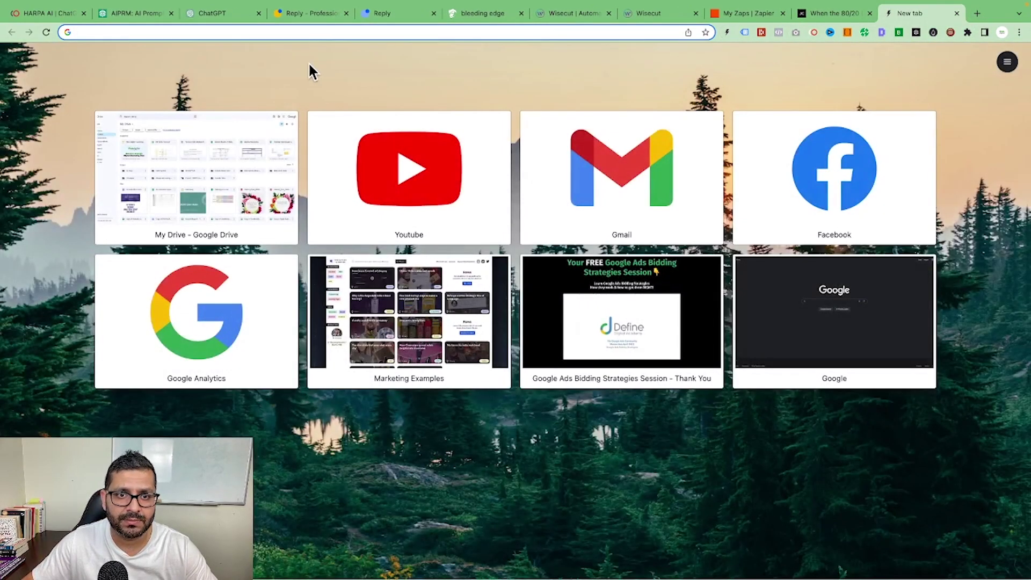
Go to YouTube from the new tab's shortcut tiles.
left_click(380, 156)
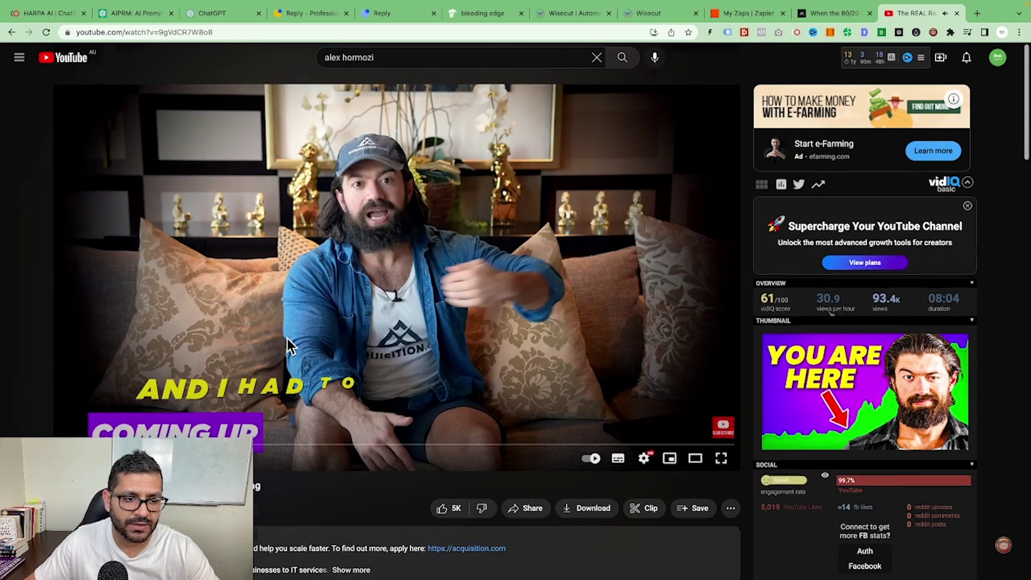
scroll(288, 339, "down", 3)
scroll(482, 363, "up", 2)
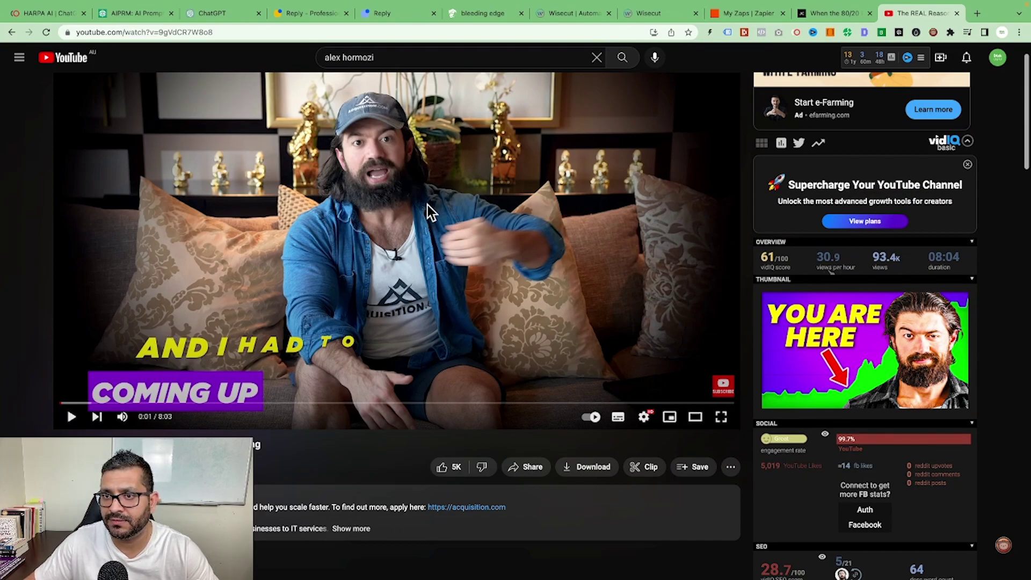
Summarize Alex Hormozi's 'The REAL Reason Your Business Isn't Growing' video into HARPA bullet points.
left_click(797, 33)
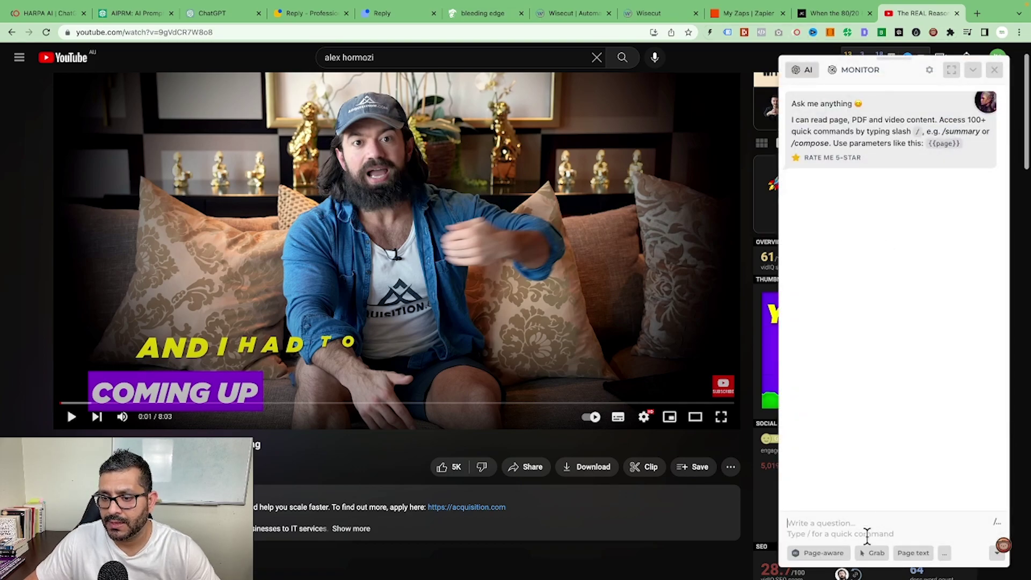
type("/")
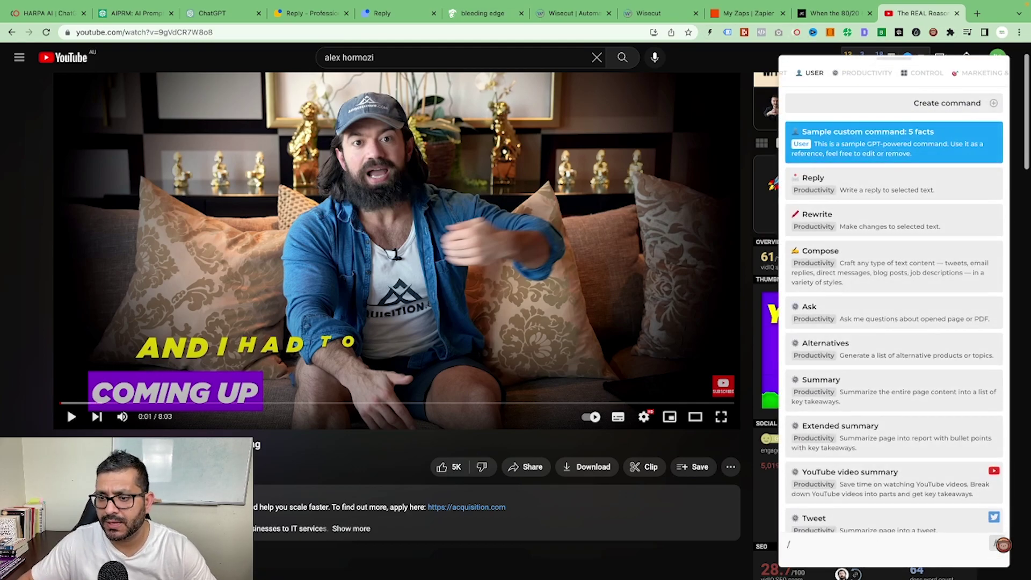
left_click(903, 494)
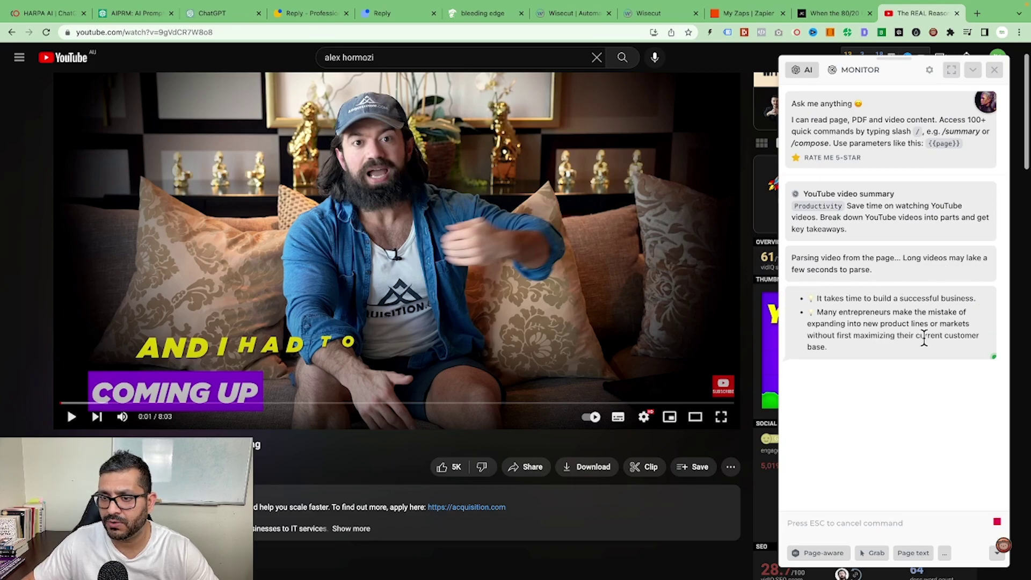
scroll(918, 335, "down", 3)
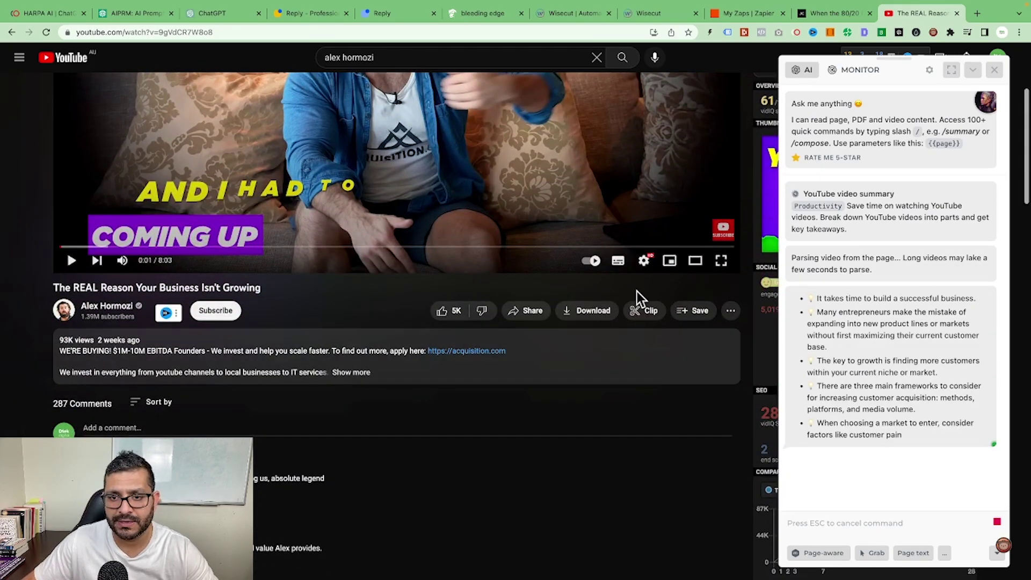
scroll(825, 323, "down", 3)
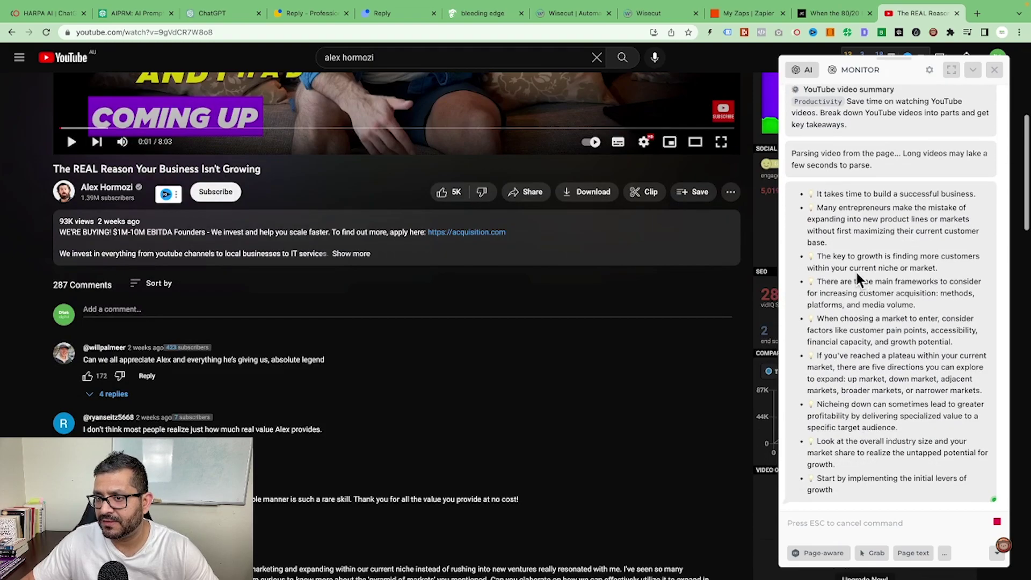
scroll(556, 289, "up", 3)
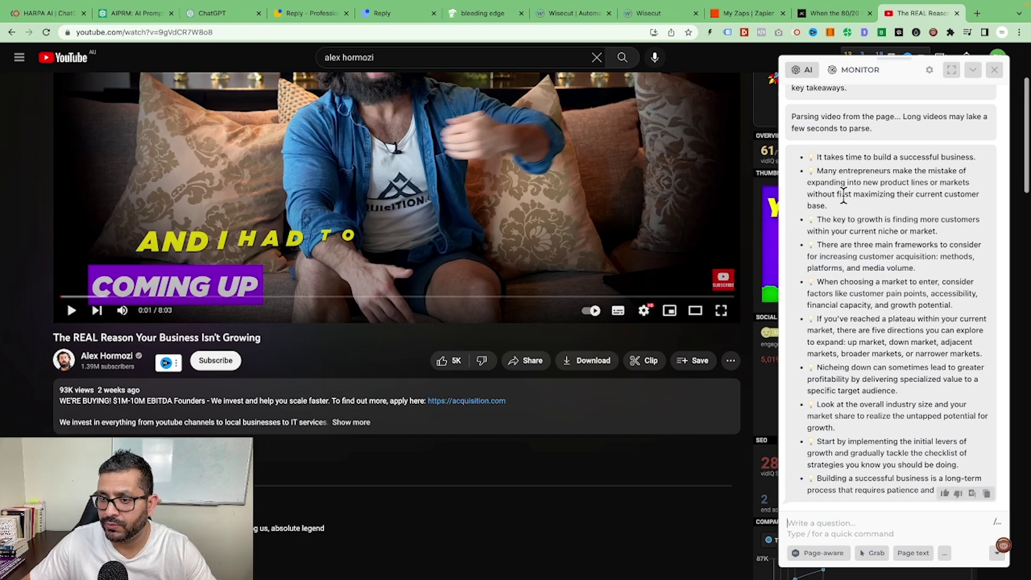
scroll(432, 237, "up", 2)
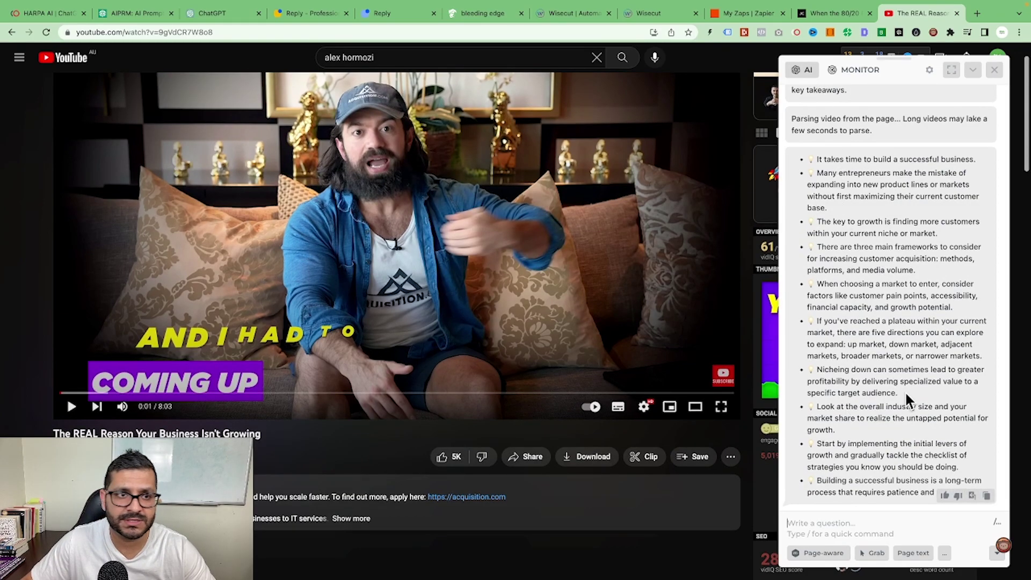
Visit the HARPA AI and AIPRM site tabs, then move to ChatGPT's AIPRM prompt library.
left_click(41, 12)
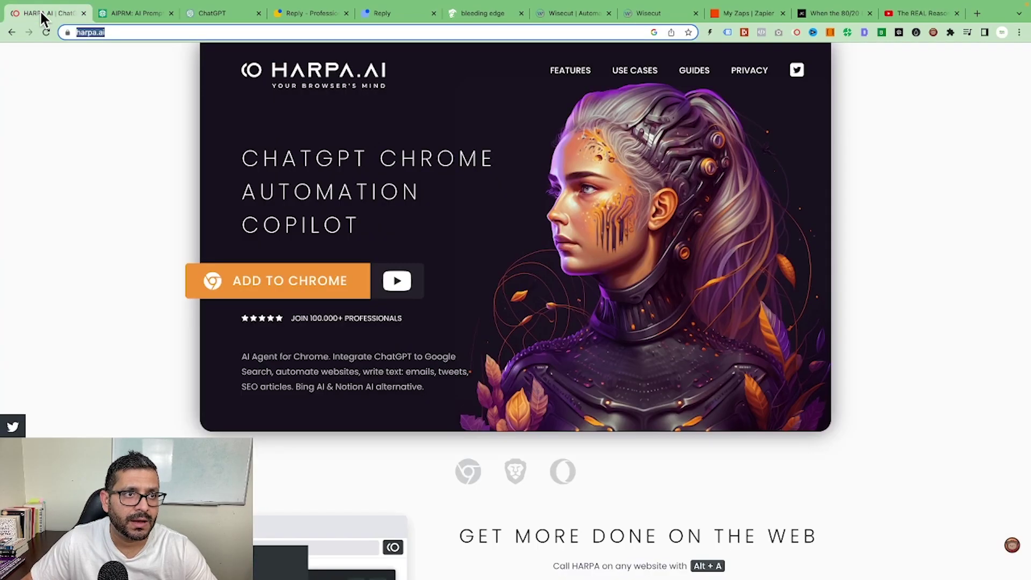
scroll(511, 242, "down", 1)
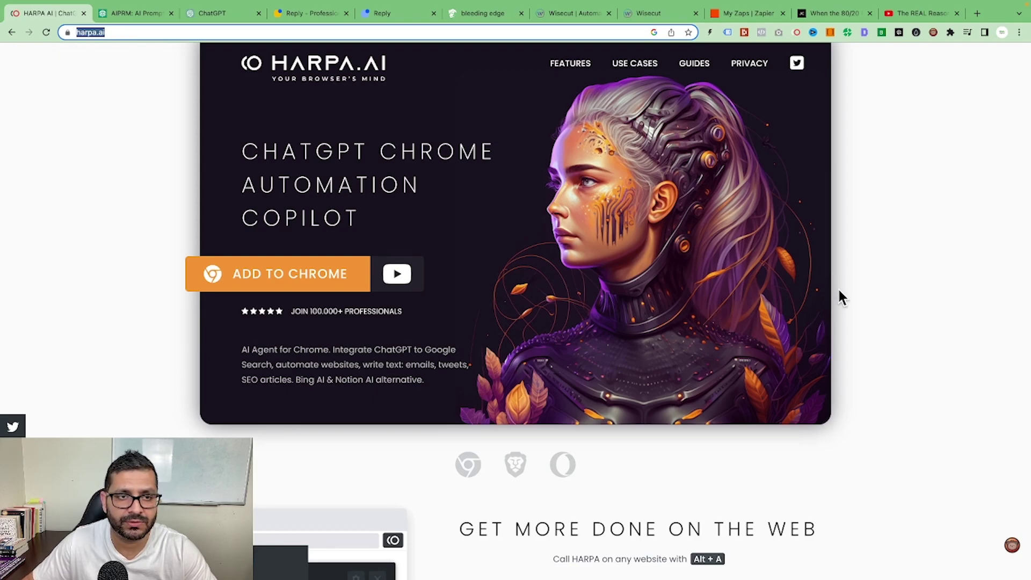
left_click(124, 11)
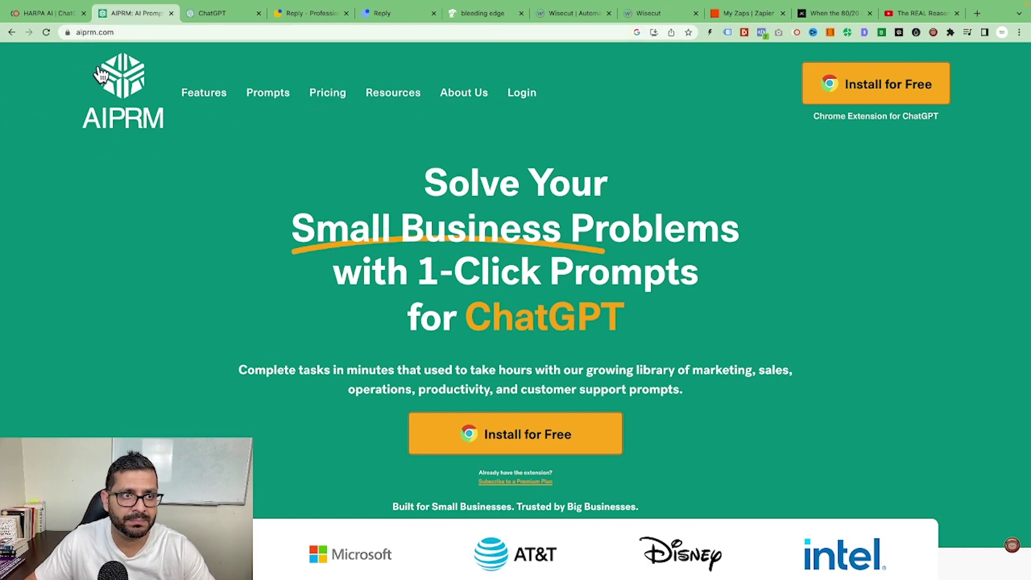
left_click(213, 14)
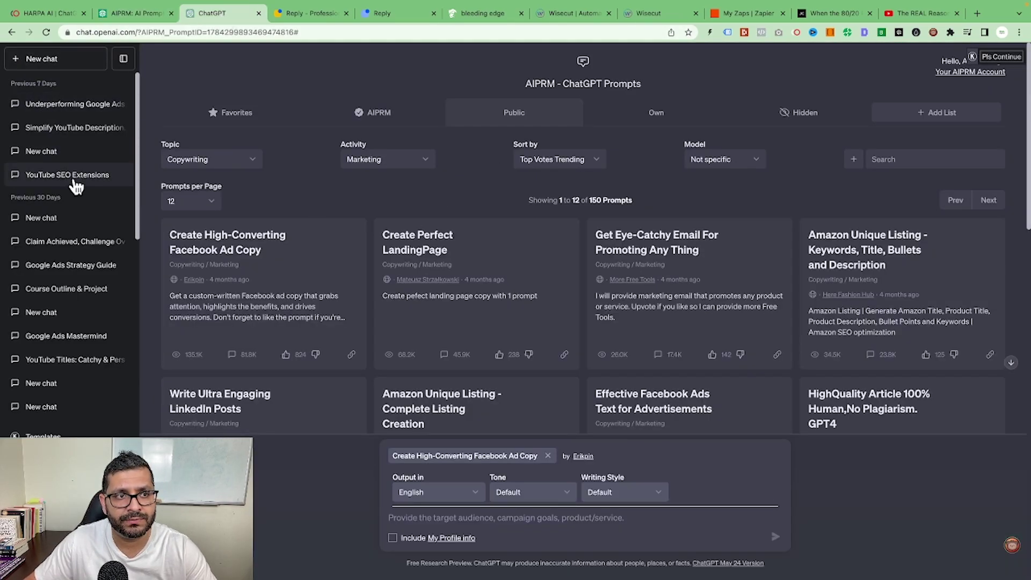
Filter the prompts to the SEO topic with all activities, sorted by Top Votes Trending.
left_click(252, 159)
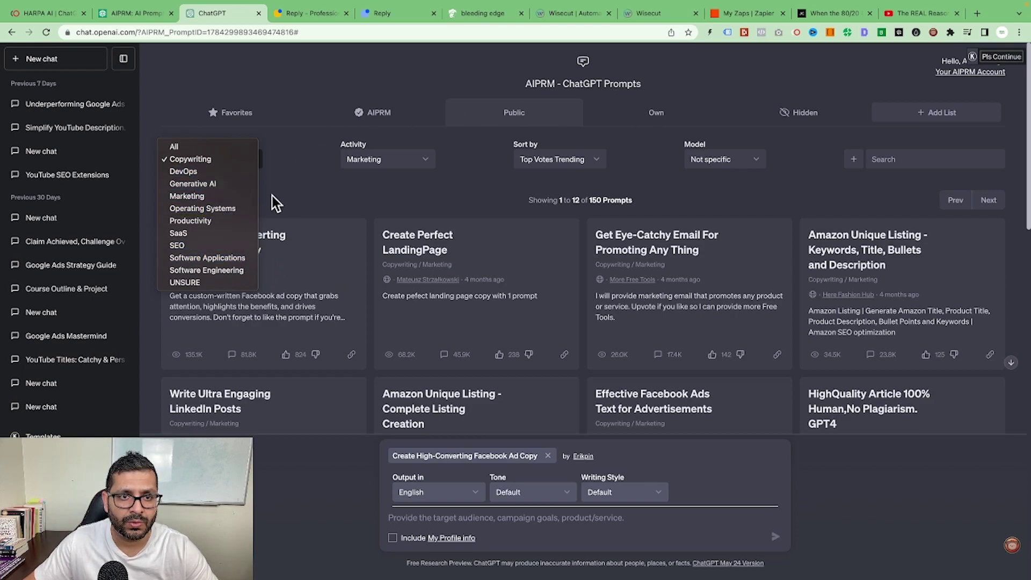
left_click(323, 199)
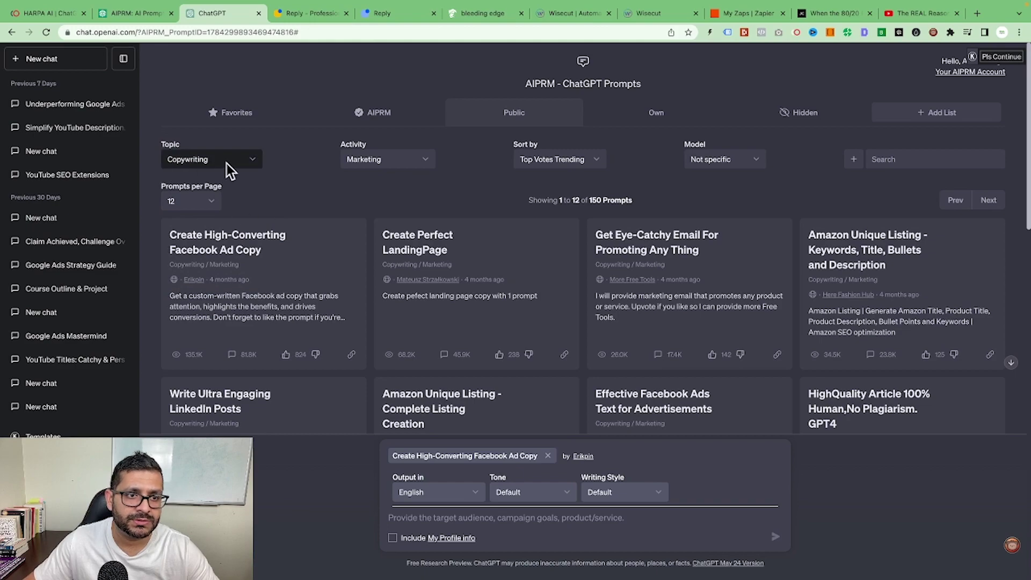
left_click(222, 161)
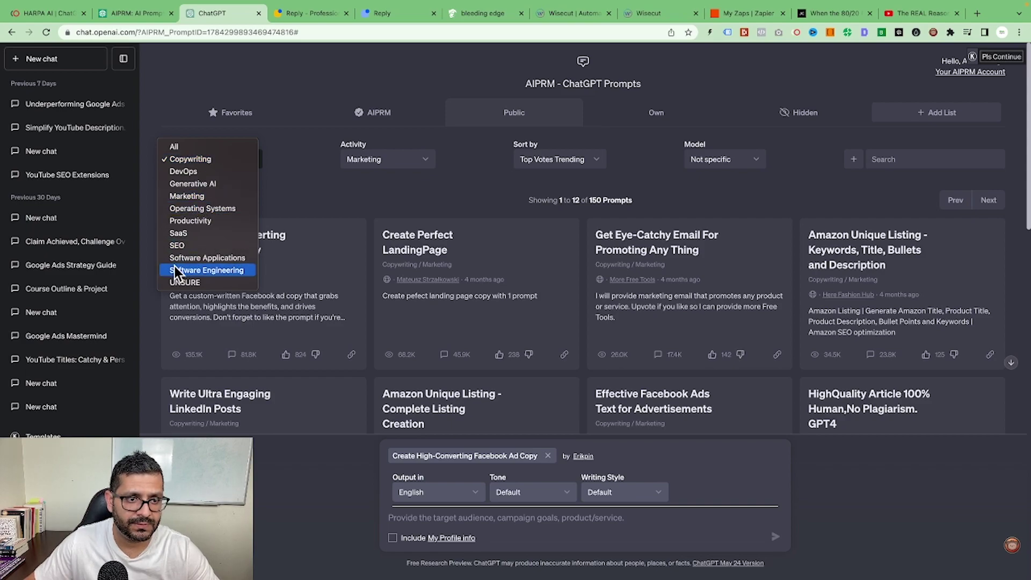
left_click(179, 246)
left_click(422, 159)
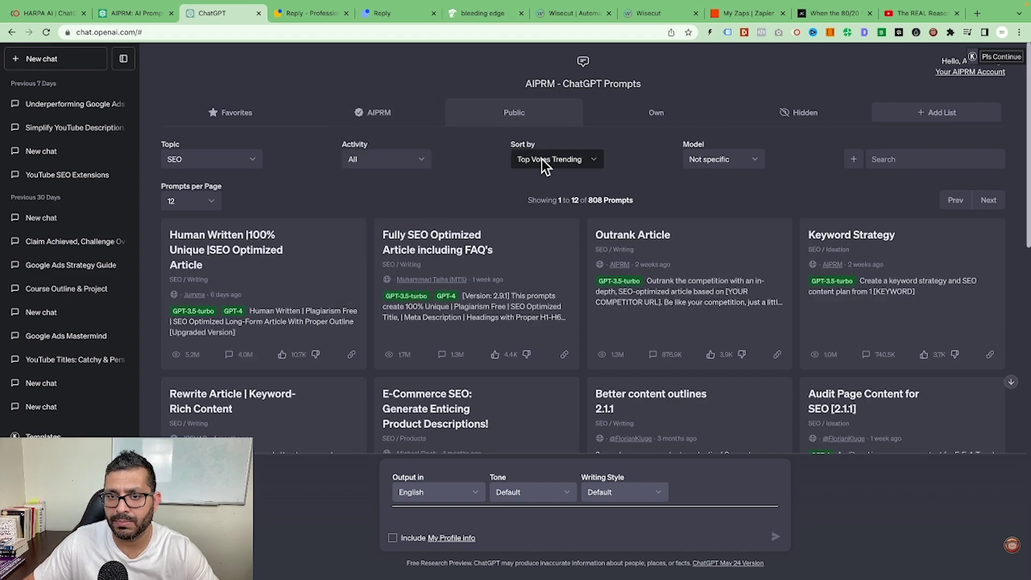
left_click(559, 159)
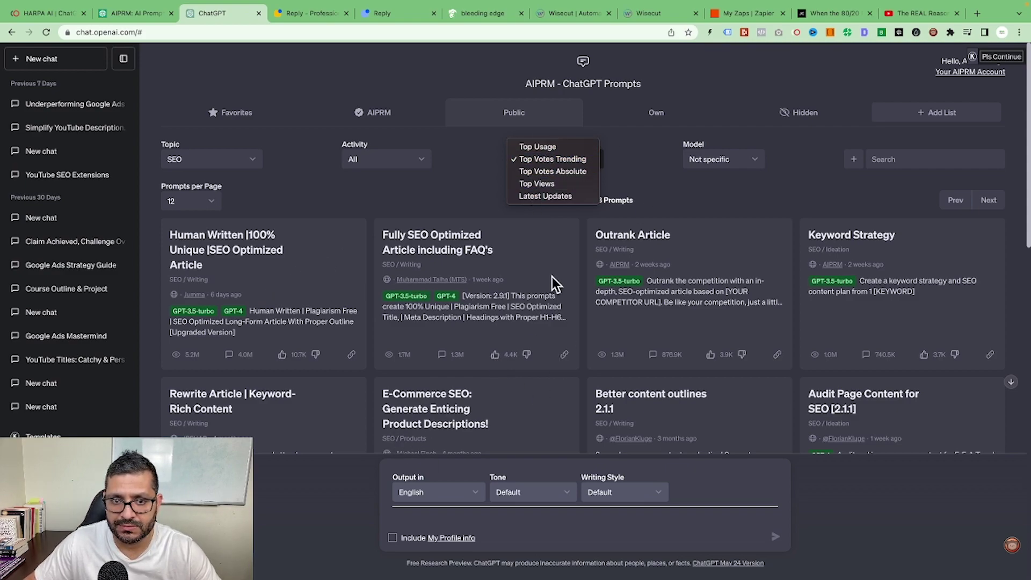
left_click(666, 178)
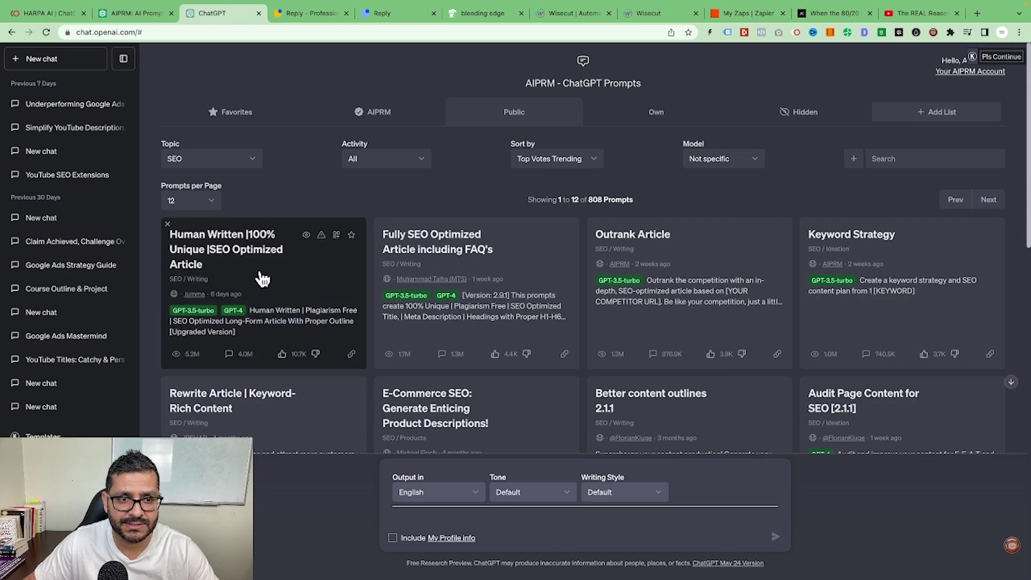
Run the Human Written SEO Optimized Article prompt with the keyword 'digital marketing for real estate'.
left_click(307, 276)
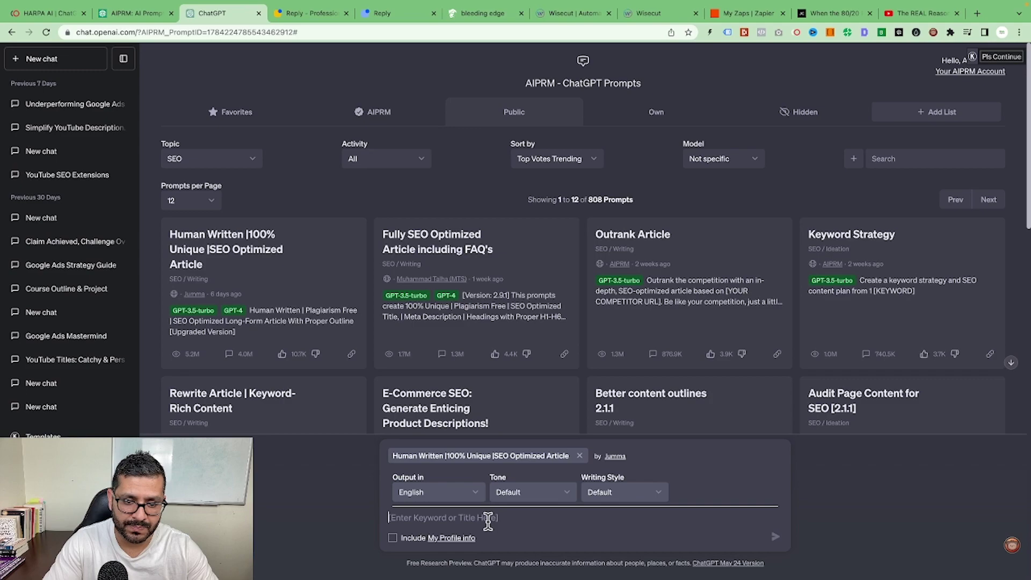
type("digital")
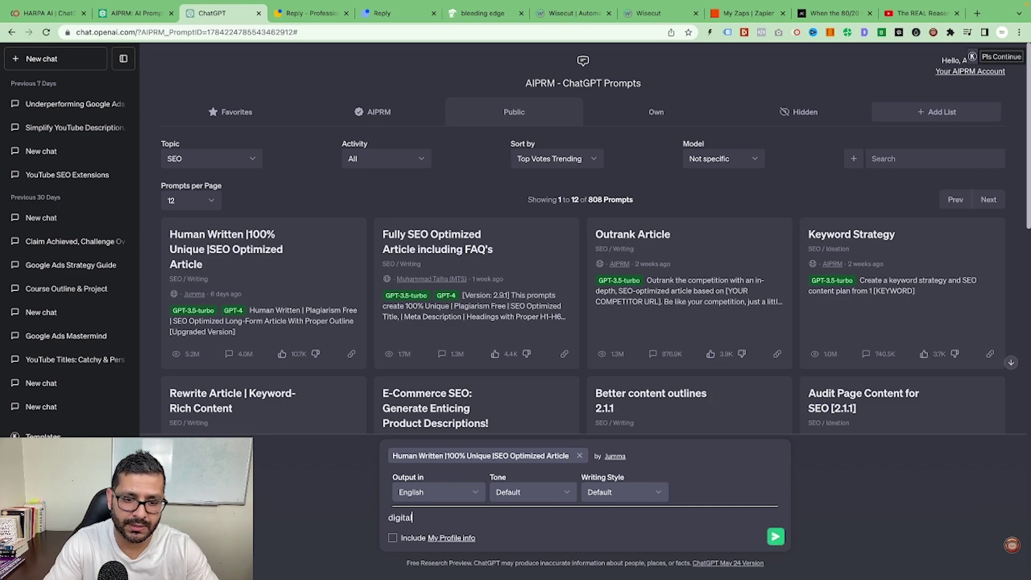
type(" marketing for real estate")
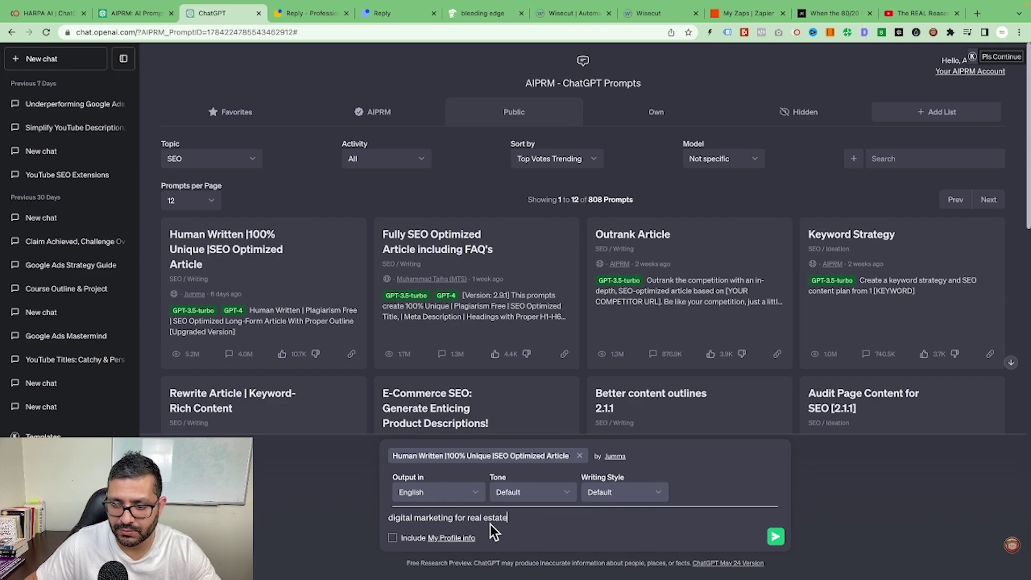
left_click(776, 536)
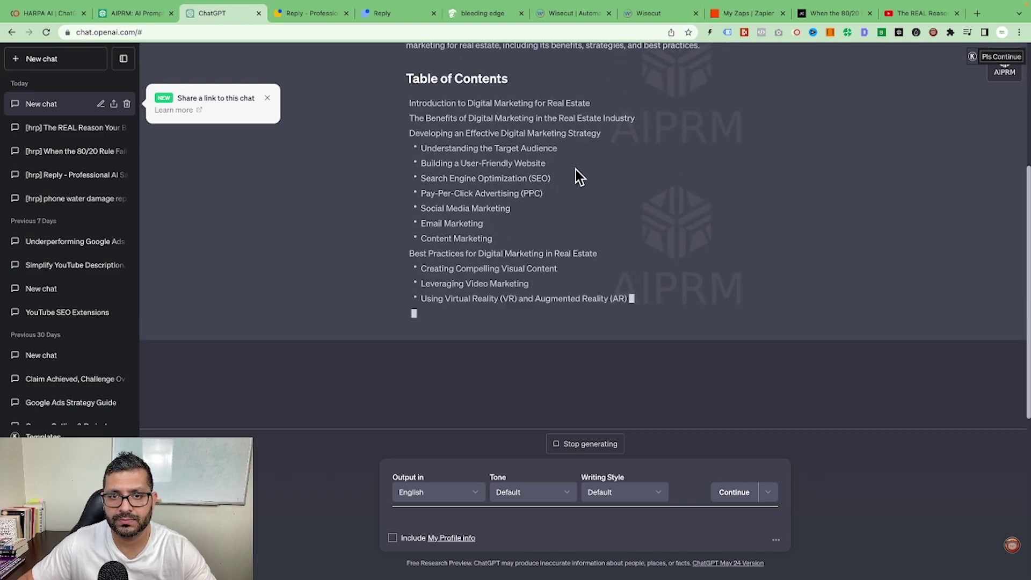
Read through the generated Digital Marketing for Real Estate article.
scroll(575, 169, "up", 3)
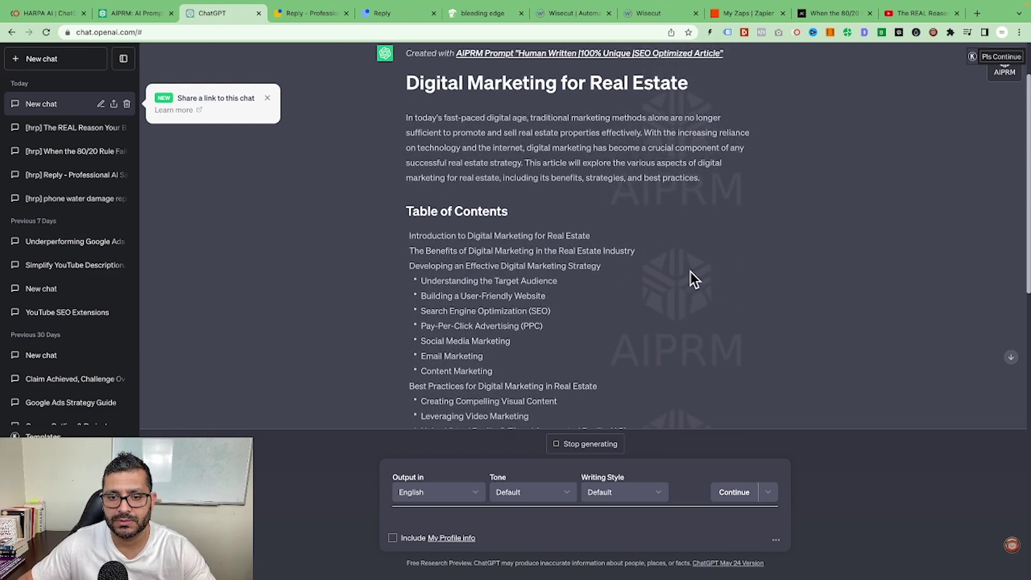
scroll(652, 233, "down", 5)
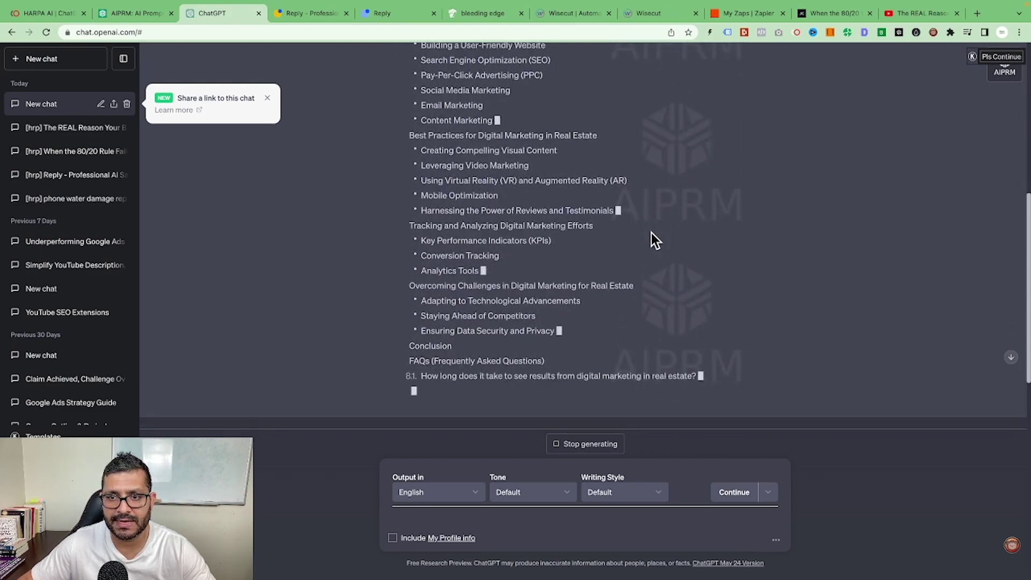
scroll(652, 234, "up", 6)
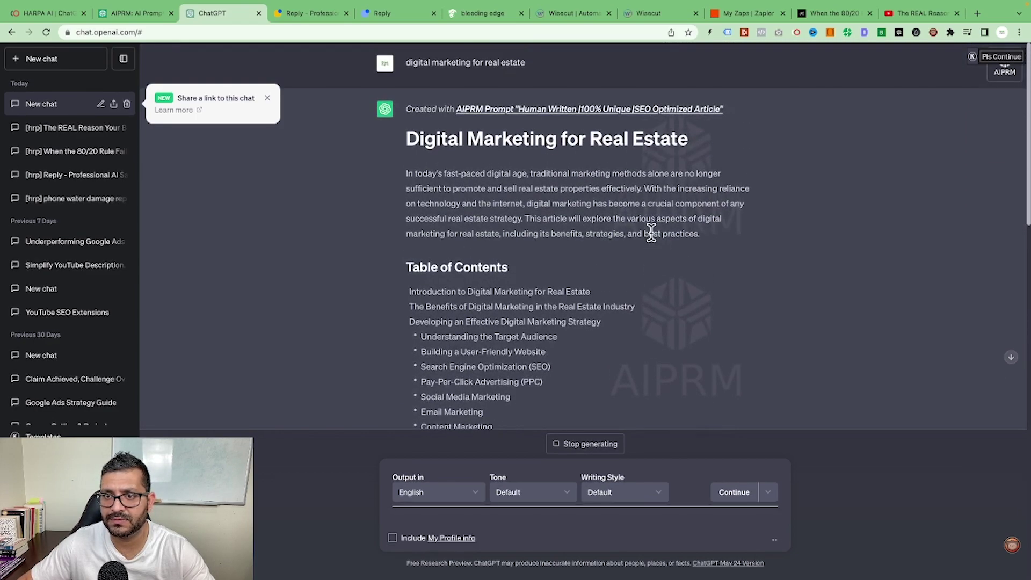
scroll(661, 300, "down", 7)
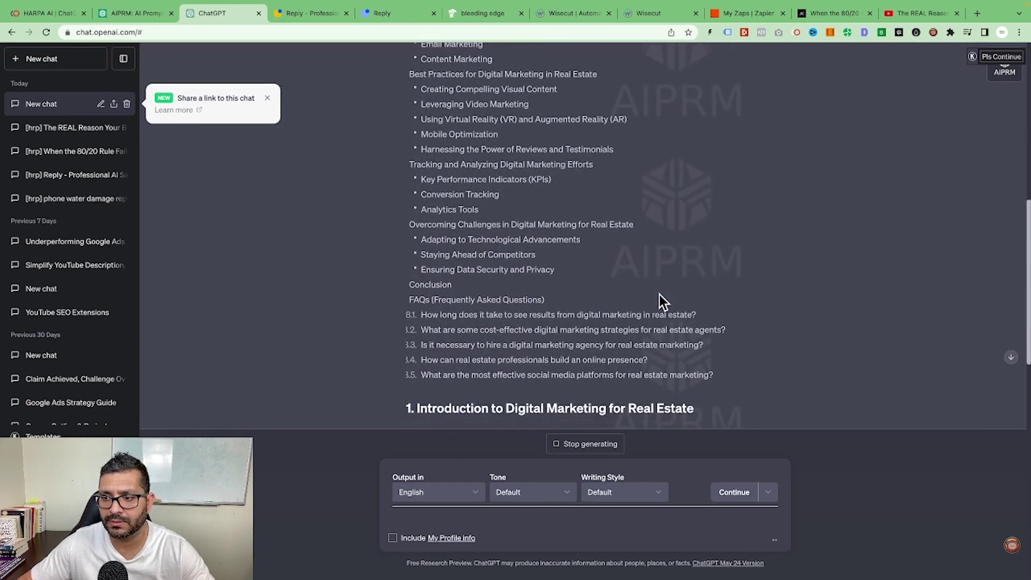
scroll(584, 285, "down", 7)
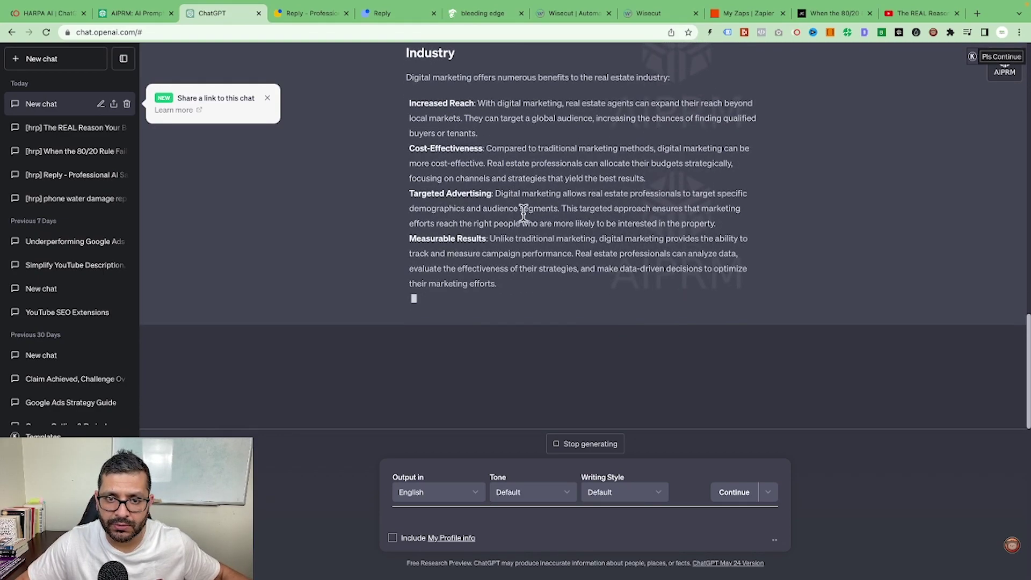
scroll(514, 186, "up", 4)
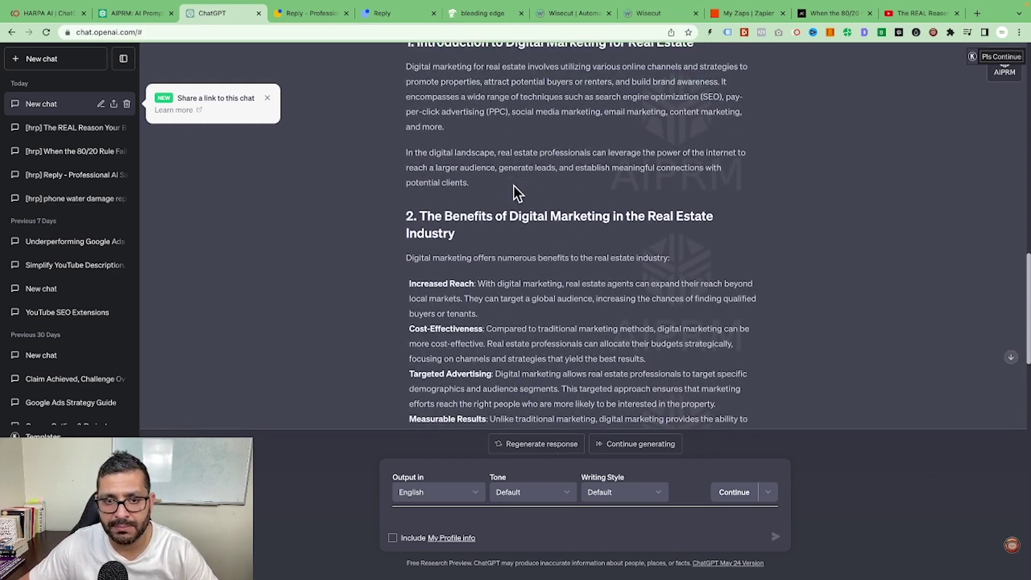
scroll(514, 186, "up", 3)
scroll(514, 186, "down", 3)
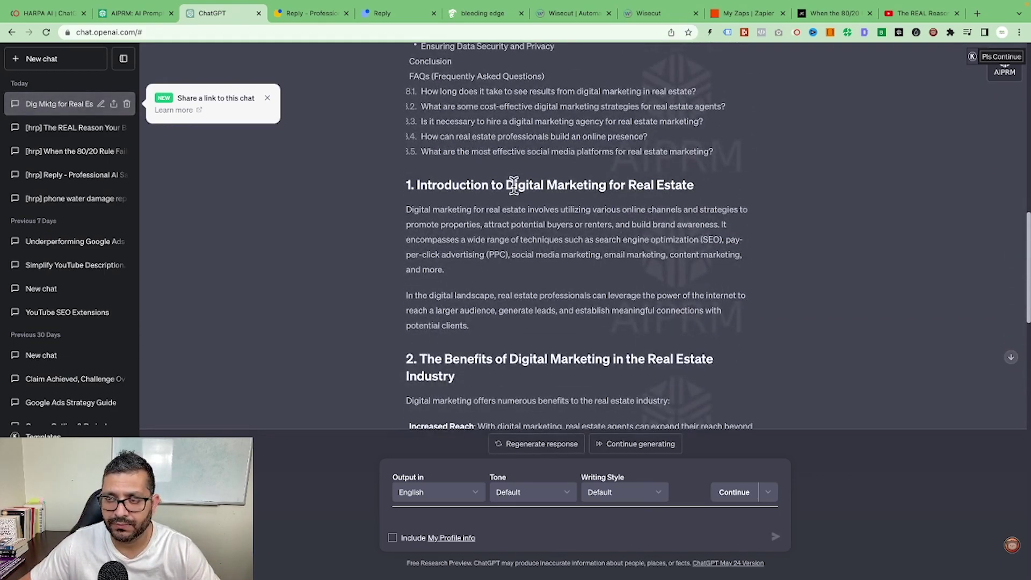
scroll(514, 186, "down", 4)
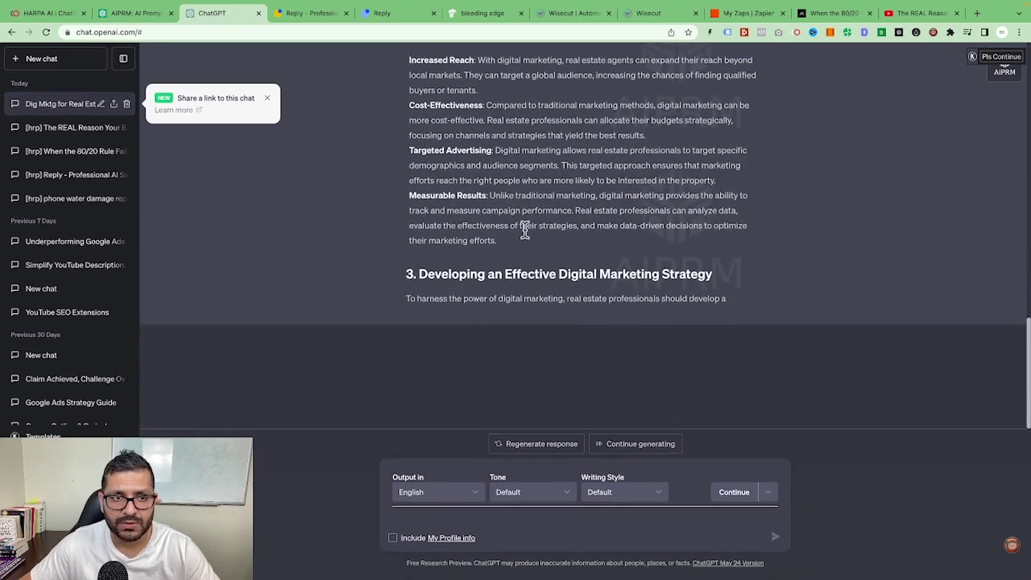
scroll(591, 134, "up", 20)
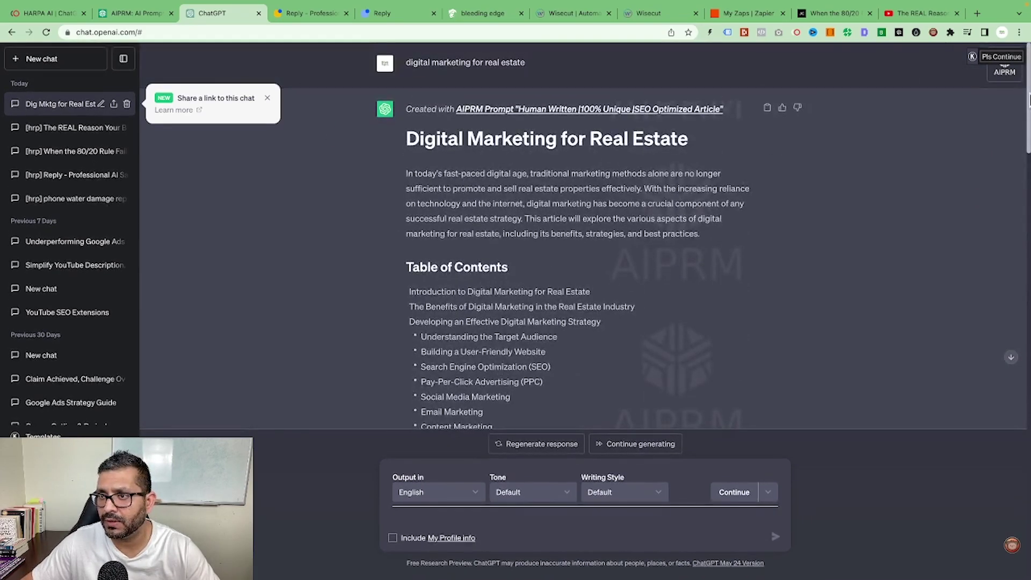
Show the AIPRM prompt library beside the chat, then move to the aiprm.com website.
left_click(1003, 79)
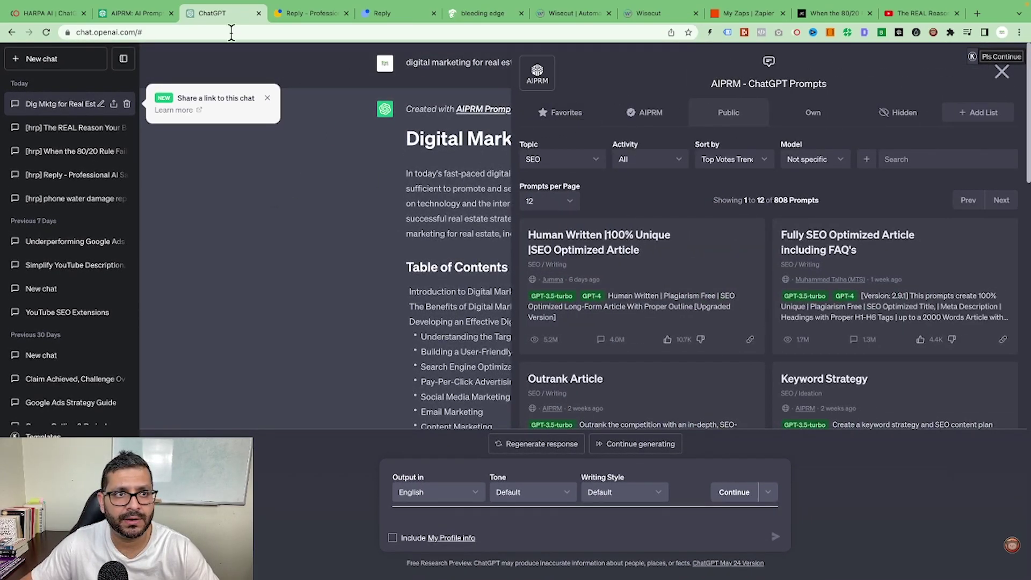
left_click(130, 15)
scroll(157, 37, "down", 4)
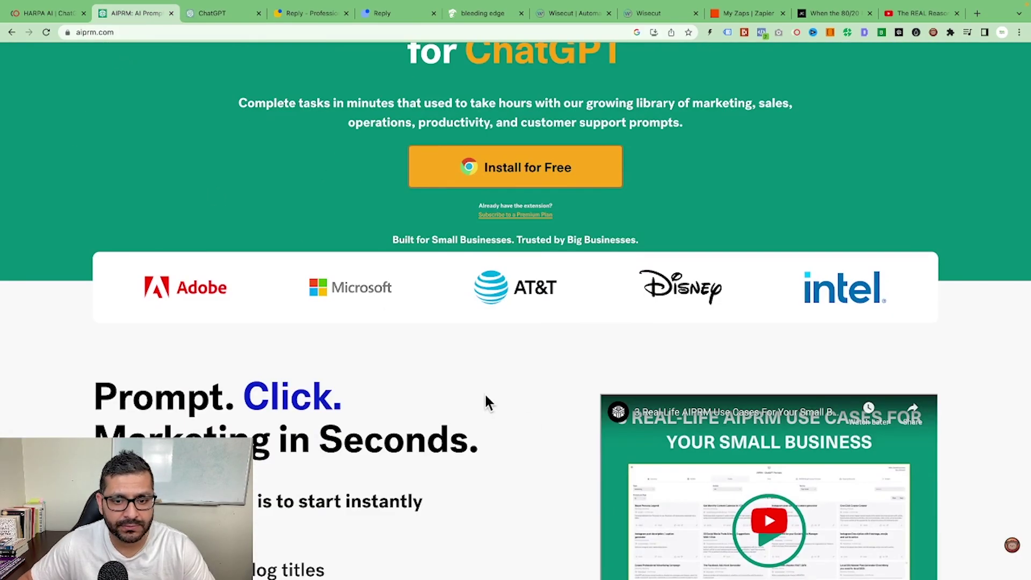
Switch to the Reply.io tab and scroll through the Outbound cold outreach sequence steps.
left_click(317, 15)
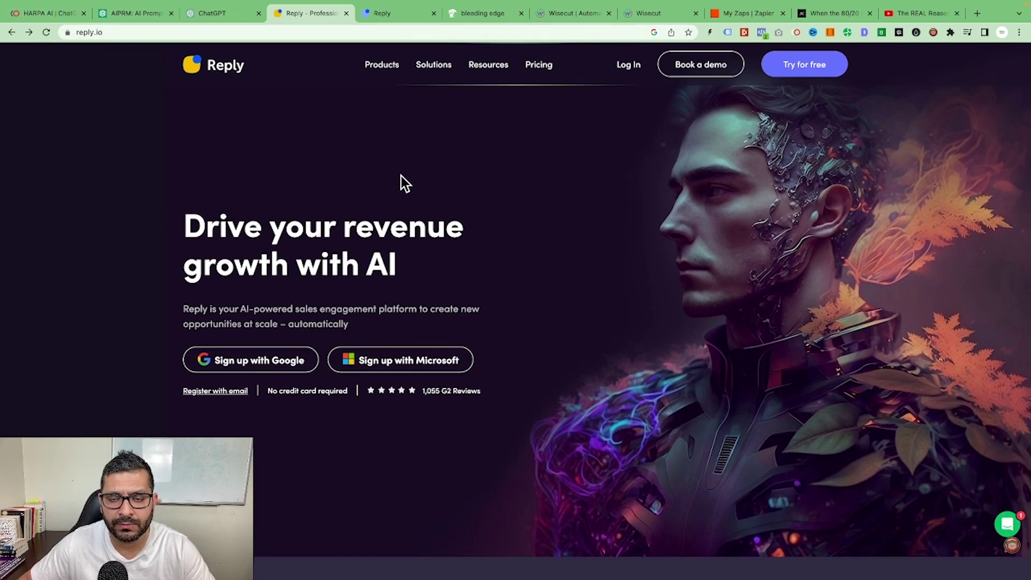
scroll(582, 282, "down", 5)
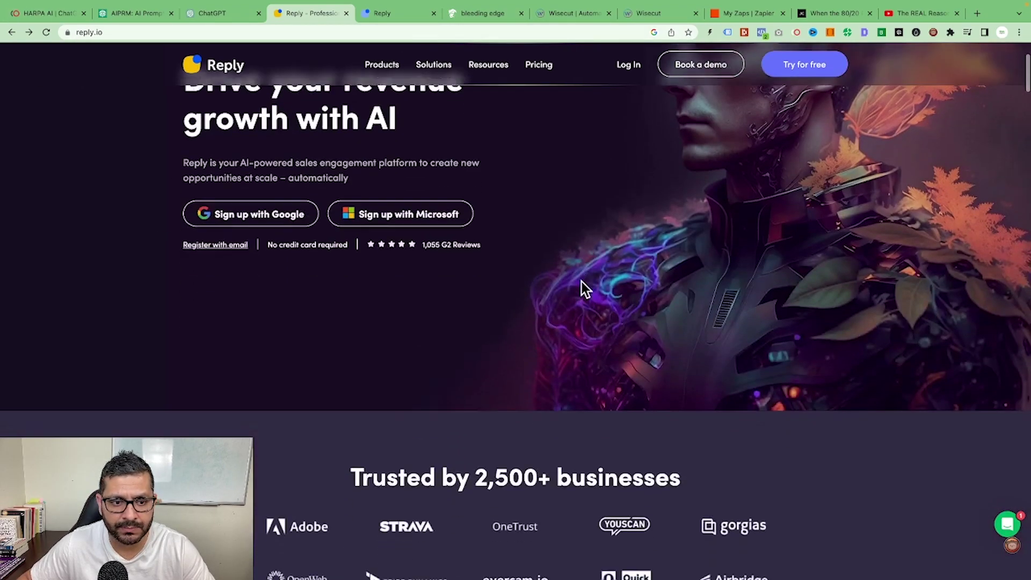
scroll(582, 281, "up", 4)
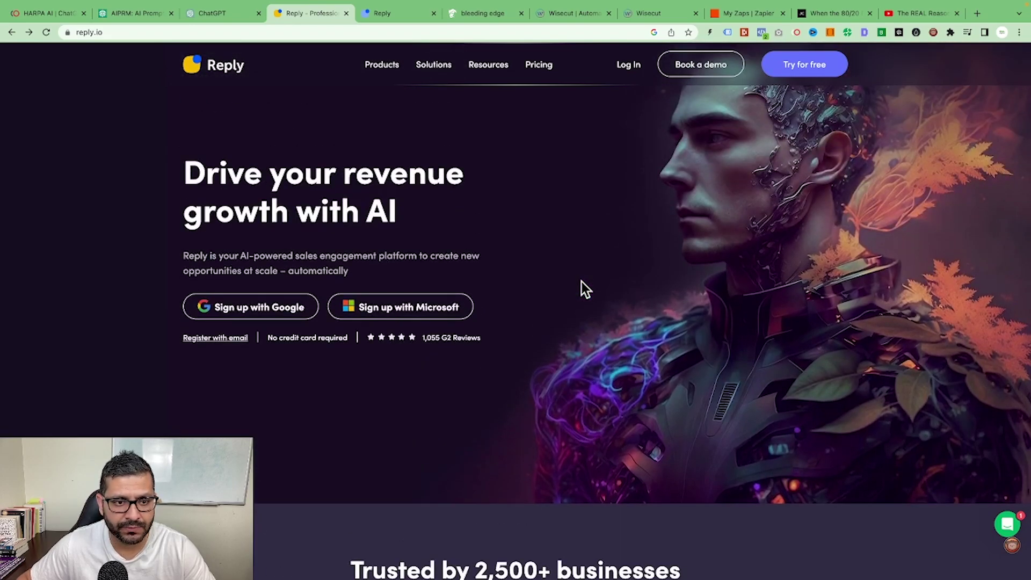
scroll(582, 281, "down", 8)
scroll(584, 288, "down", 3)
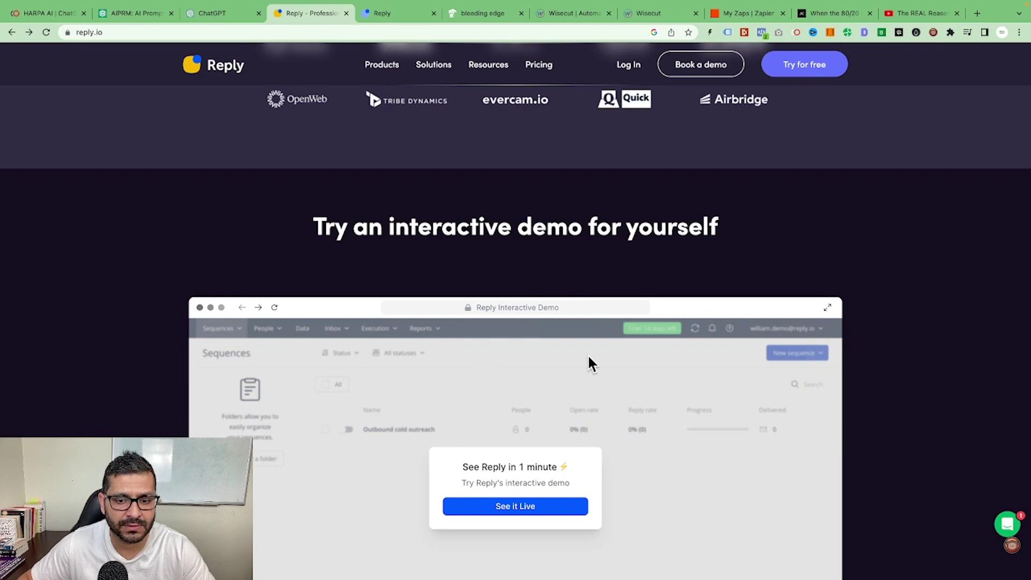
scroll(589, 363, "down", 3)
left_click(404, 14)
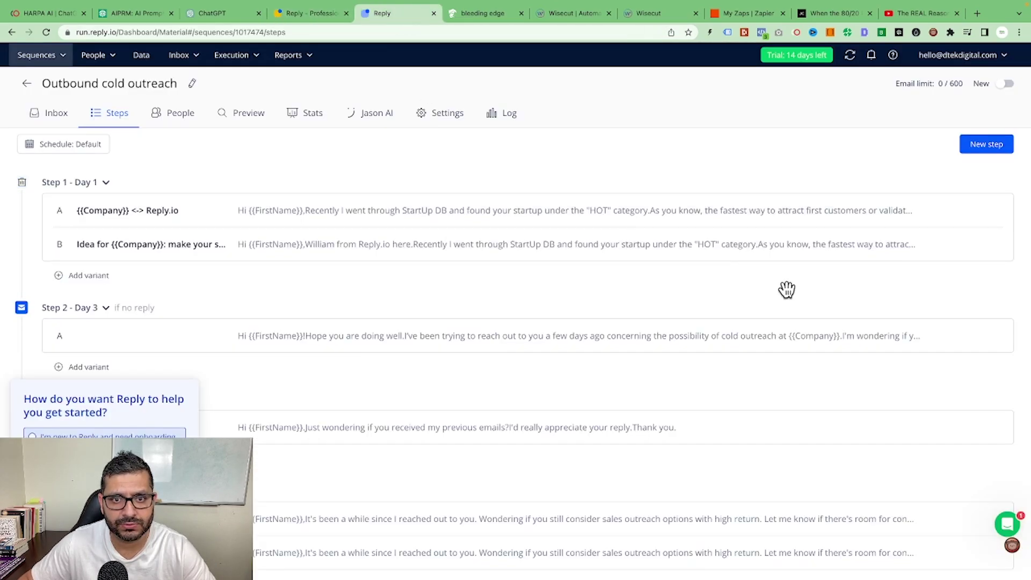
left_click(24, 88)
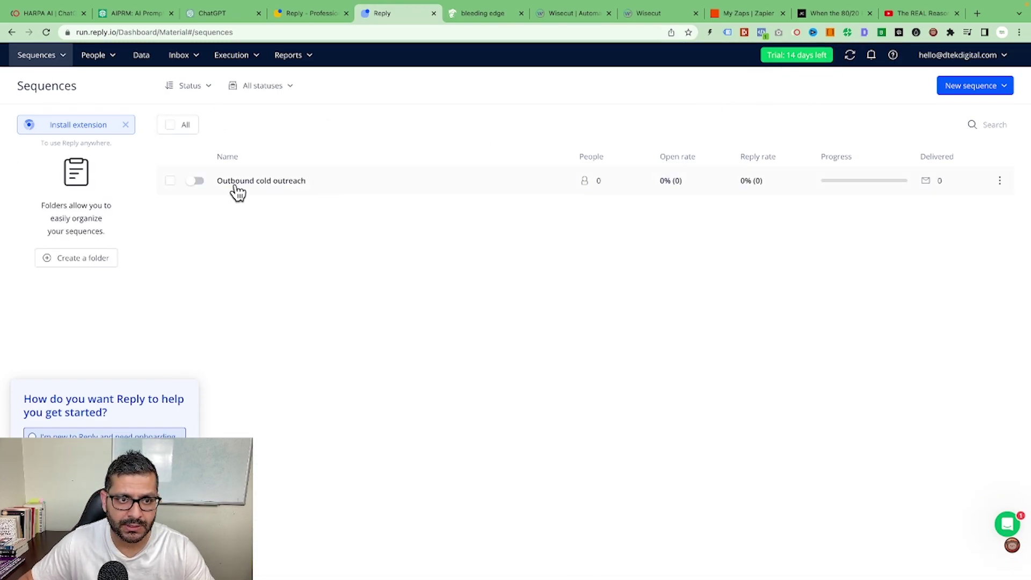
left_click(966, 89)
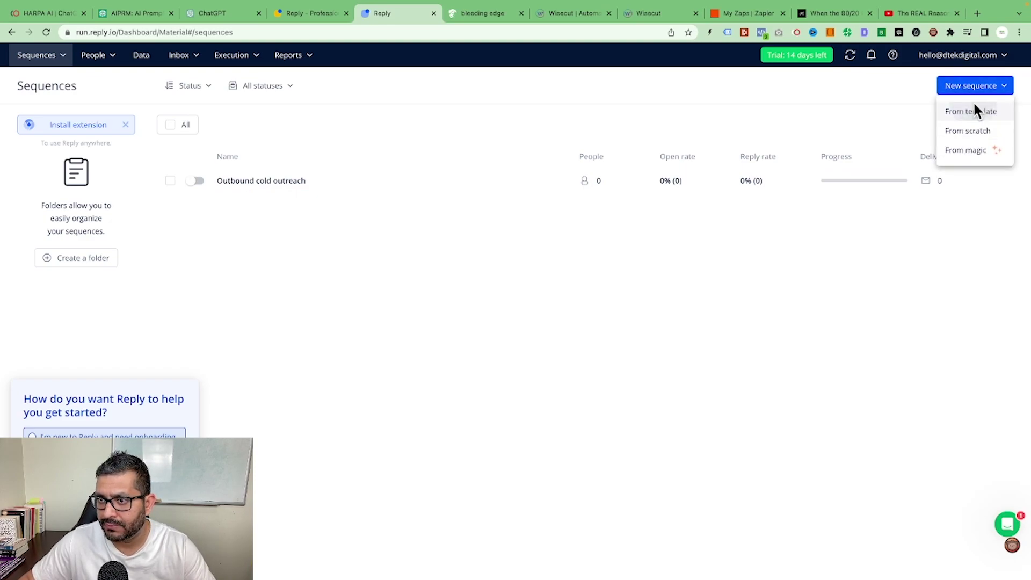
left_click(975, 110)
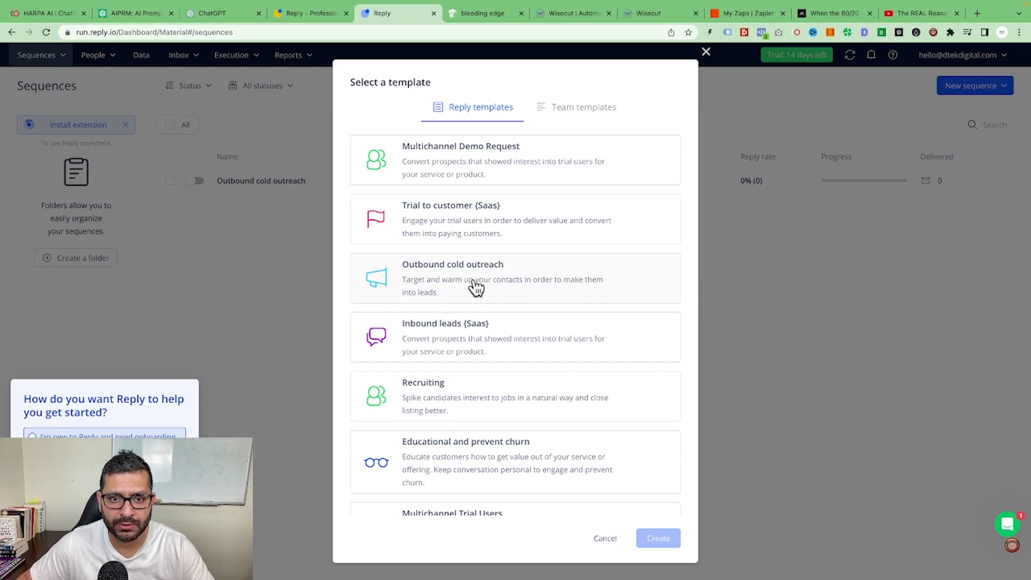
left_click(922, 331)
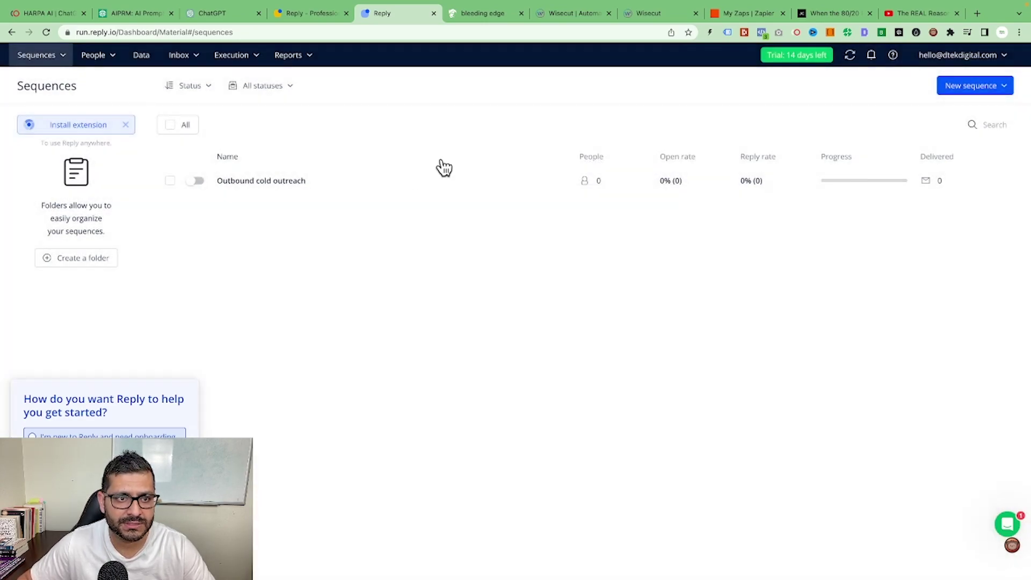
left_click(311, 182)
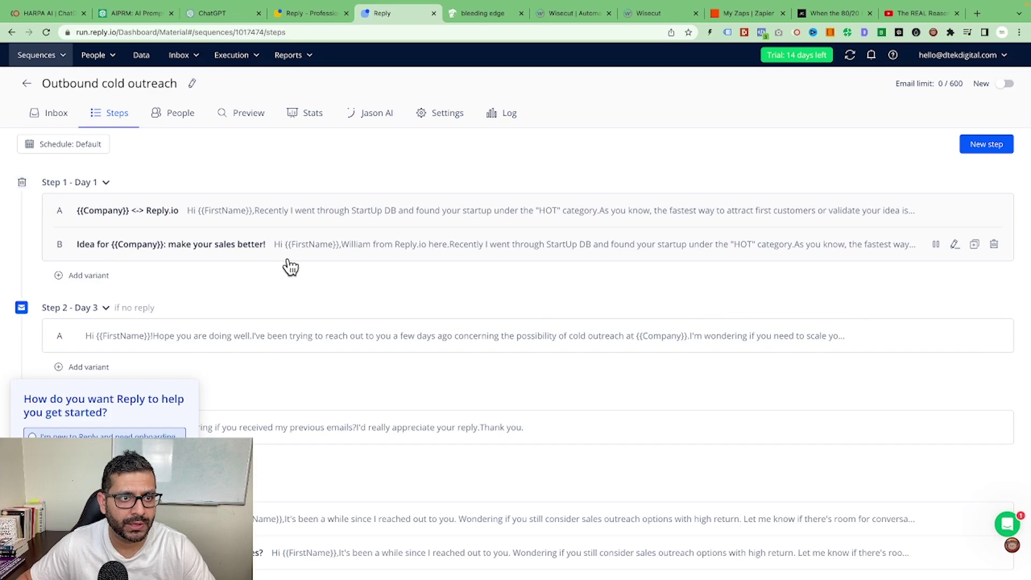
scroll(392, 220, "down", 1)
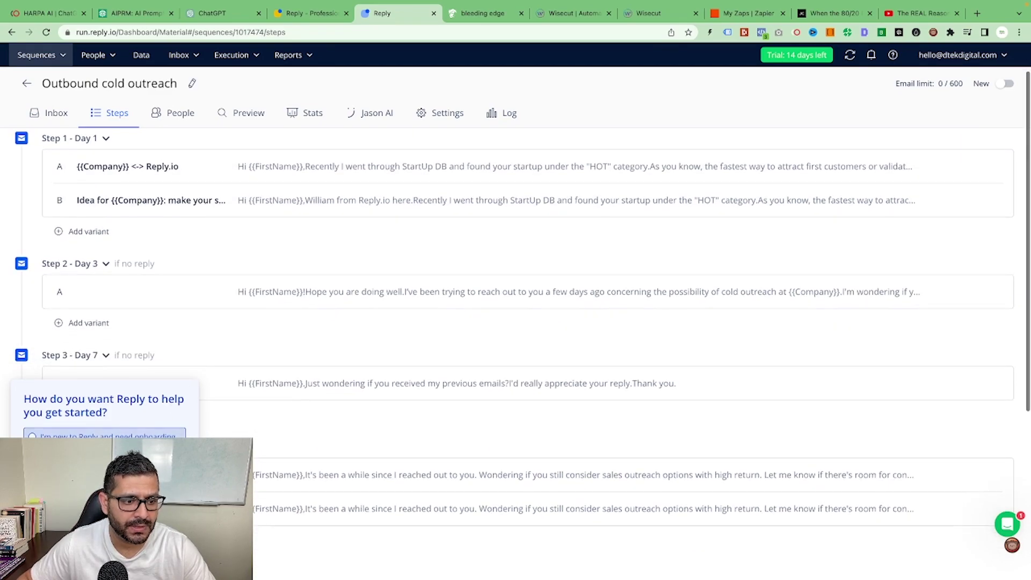
scroll(325, 242, "up", 1)
scroll(330, 263, "down", 1)
scroll(330, 262, "down", 1)
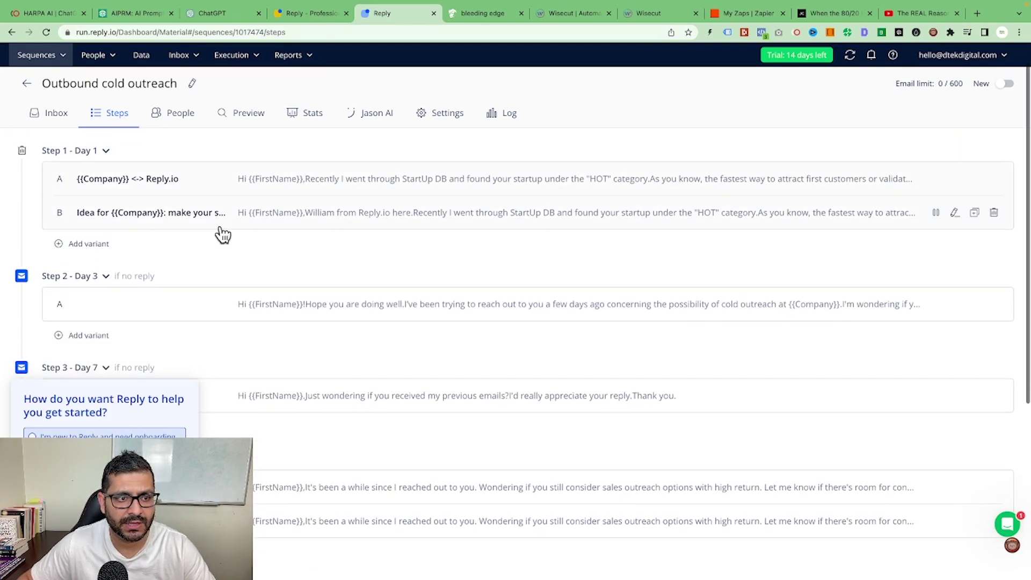
scroll(465, 328, "down", 4)
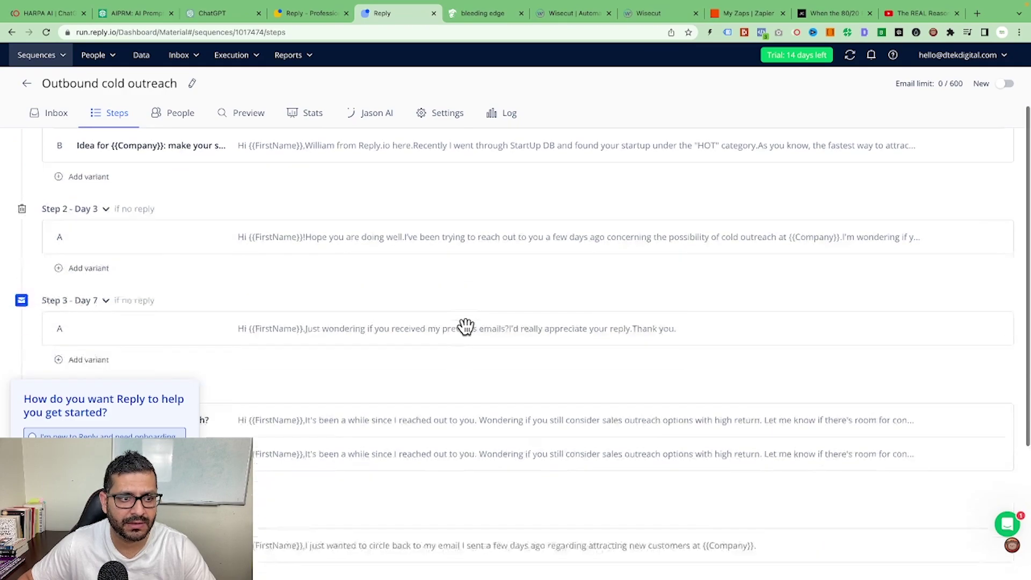
scroll(438, 215, "up", 3)
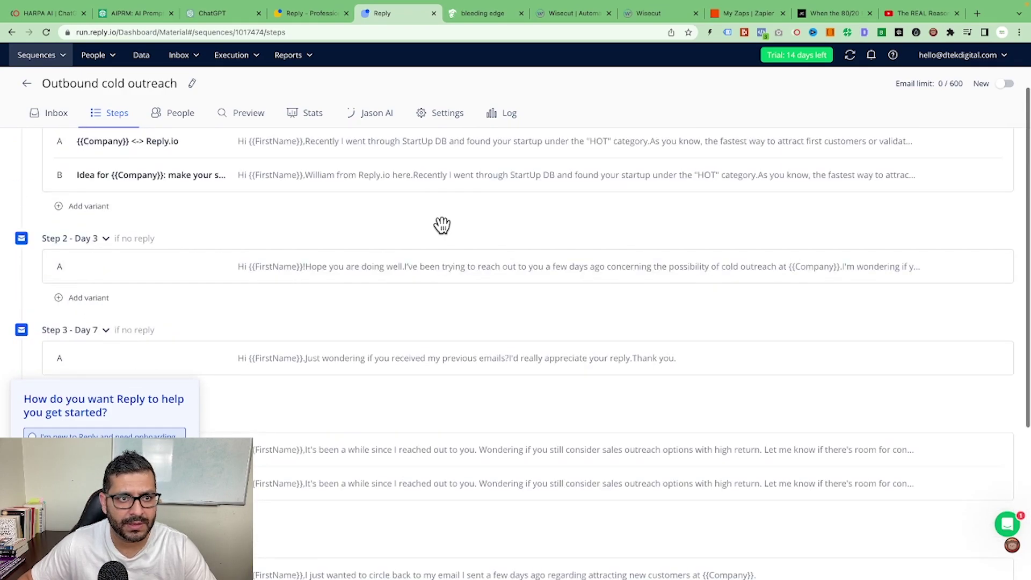
scroll(298, 255, "up", 3)
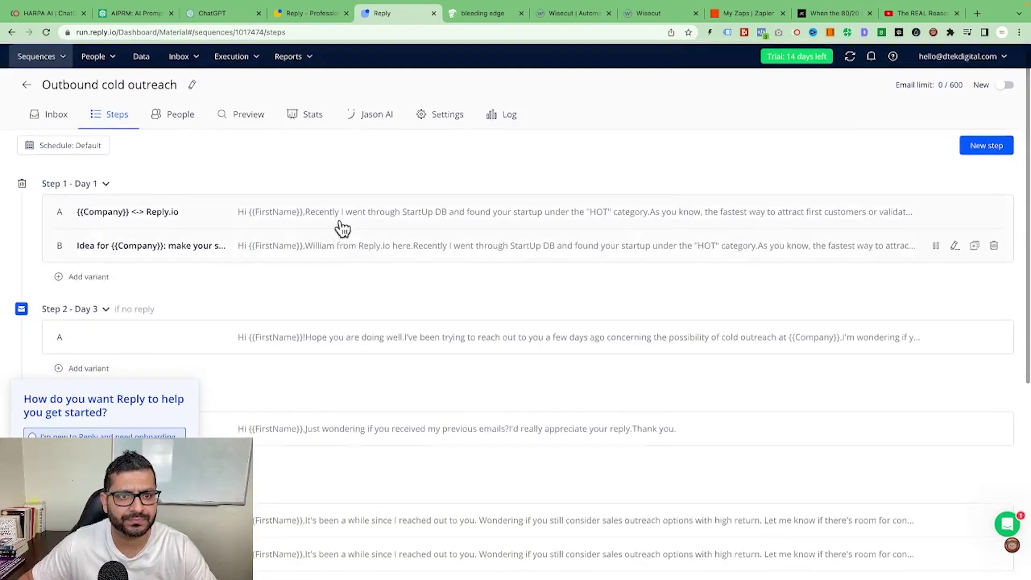
left_click(343, 210)
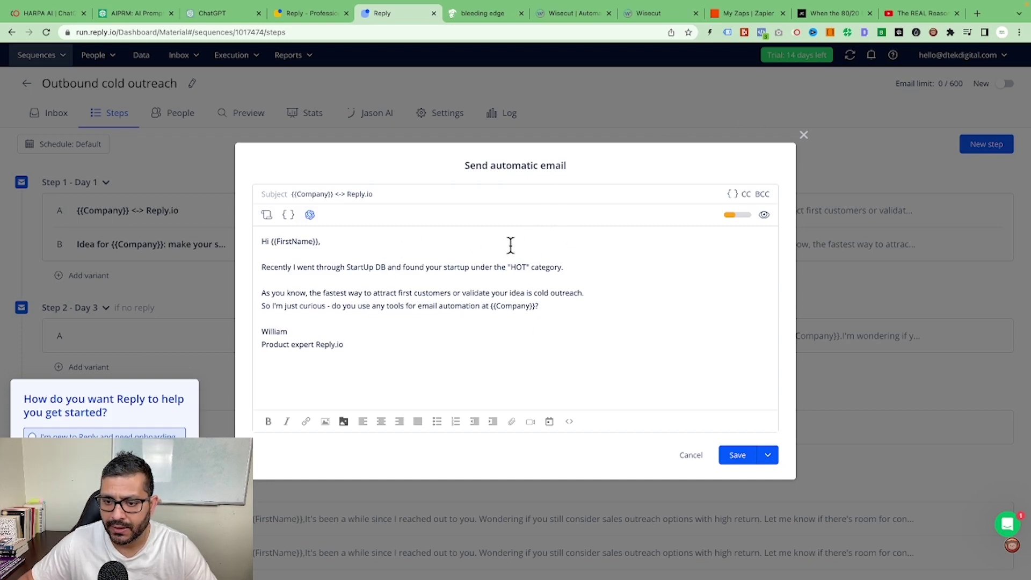
Close the email editor unchanged, review Steps 1–6, and view the sequence's empty People list.
left_click(804, 135)
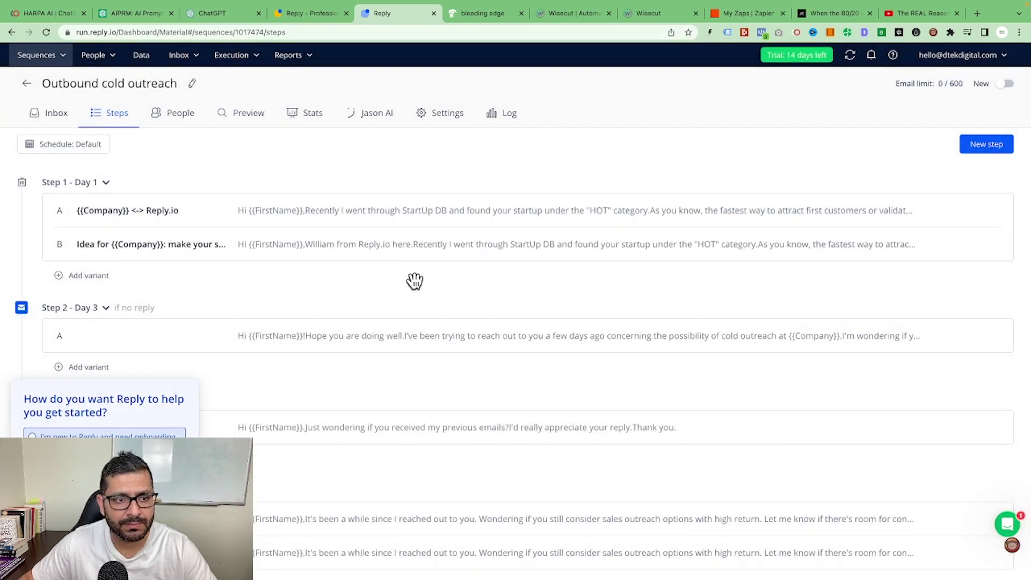
scroll(411, 282, "down", 3)
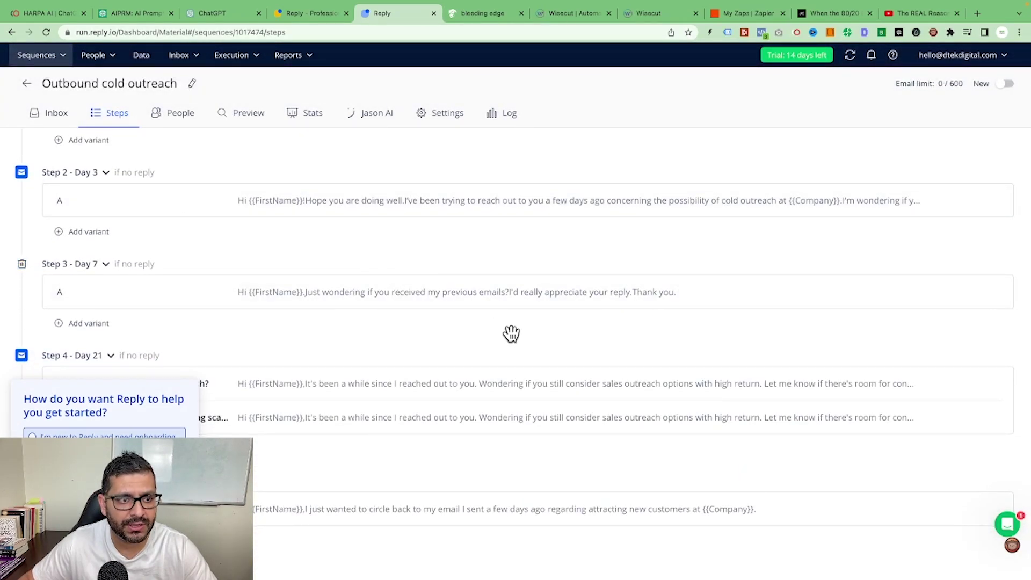
scroll(504, 333, "down", 3)
scroll(479, 279, "down", 1)
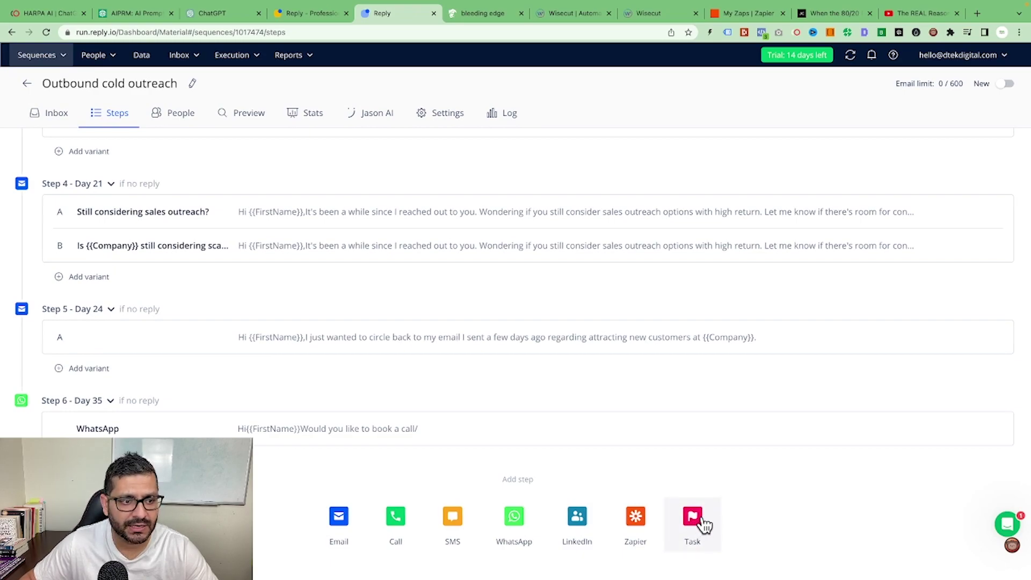
scroll(145, 207, "up", 6)
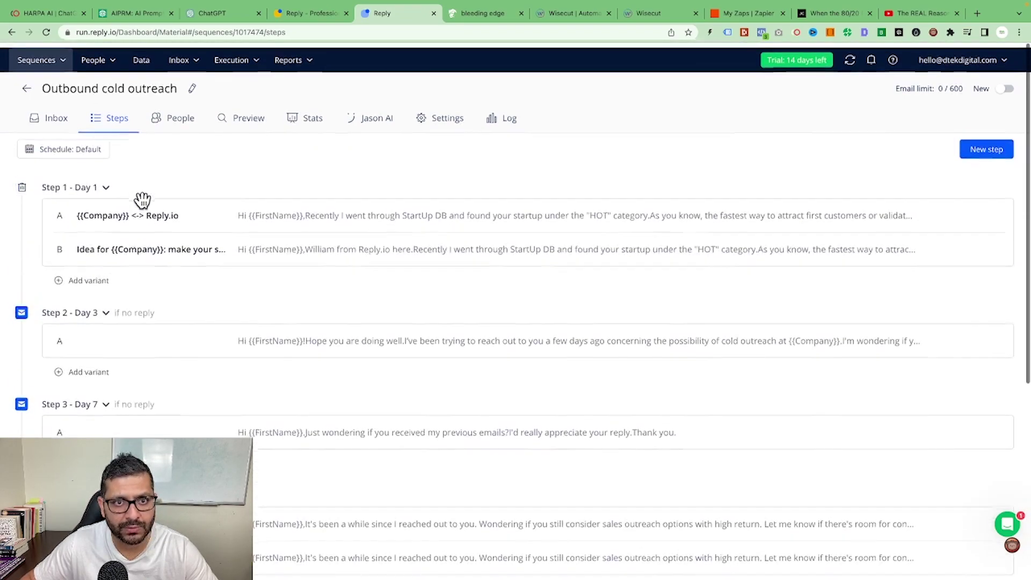
scroll(421, 398, "down", 5)
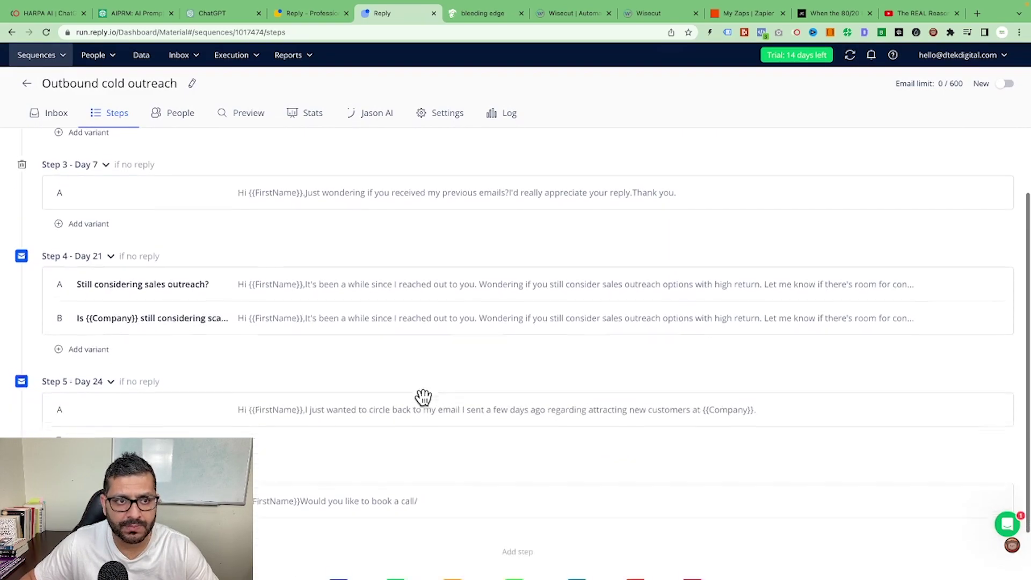
left_click(171, 125)
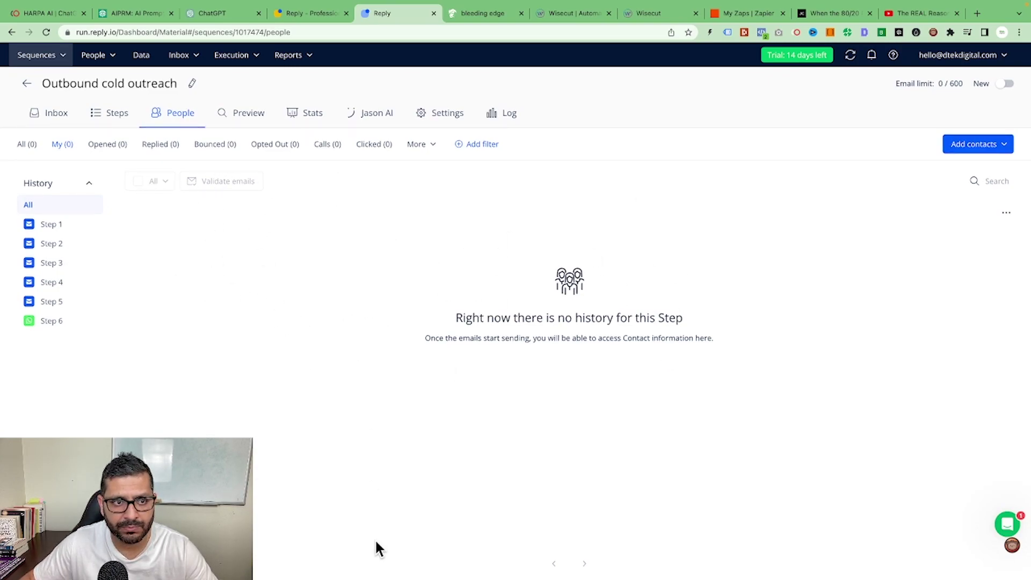
Check the sequence's empty Inbox and Preview views, then go back to Steps.
left_click(60, 123)
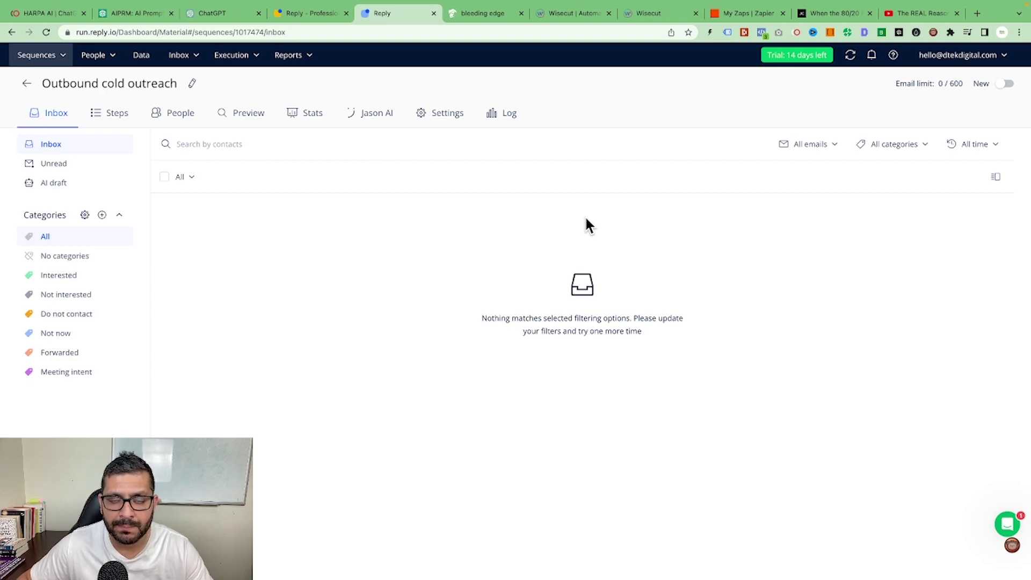
left_click(240, 112)
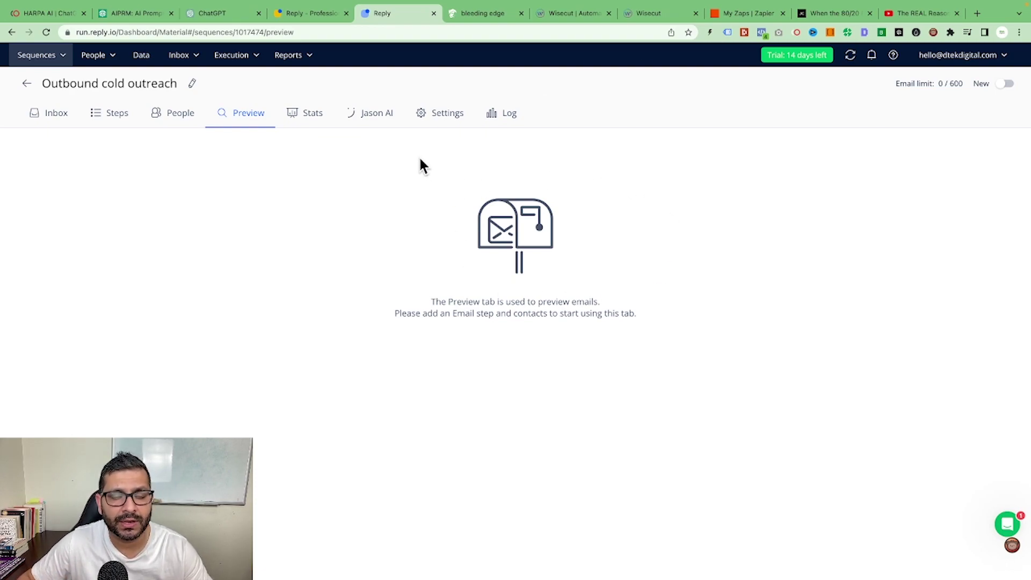
left_click(128, 121)
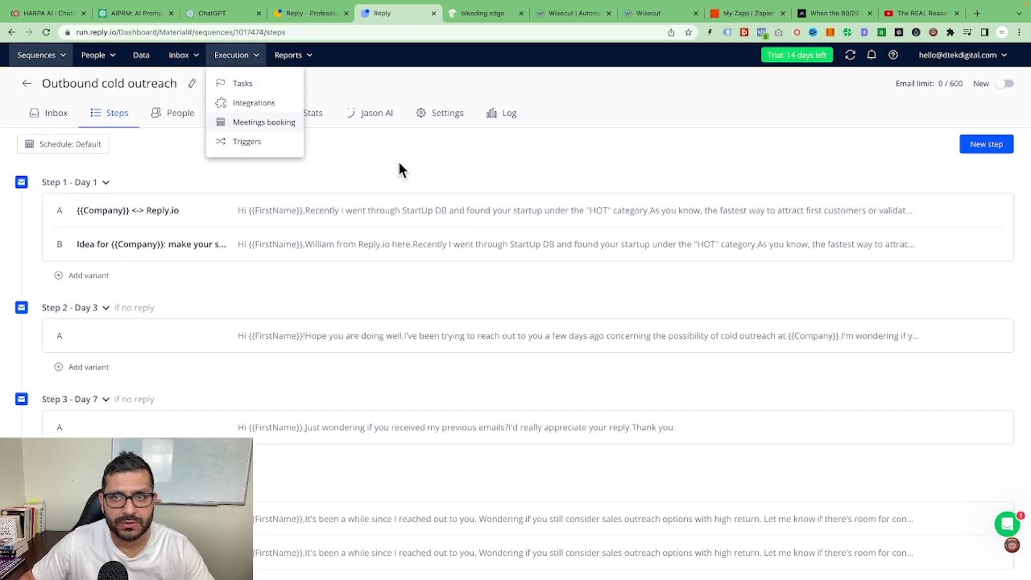
Create a blank email template in Templates, then show the New sequence options in Sequences.
mouse_move(39, 55)
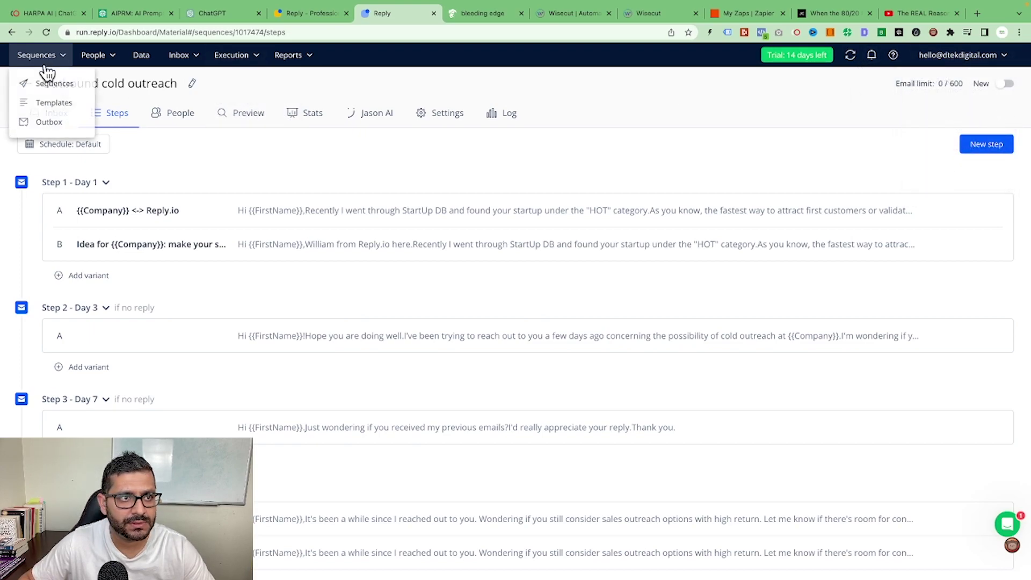
left_click(55, 104)
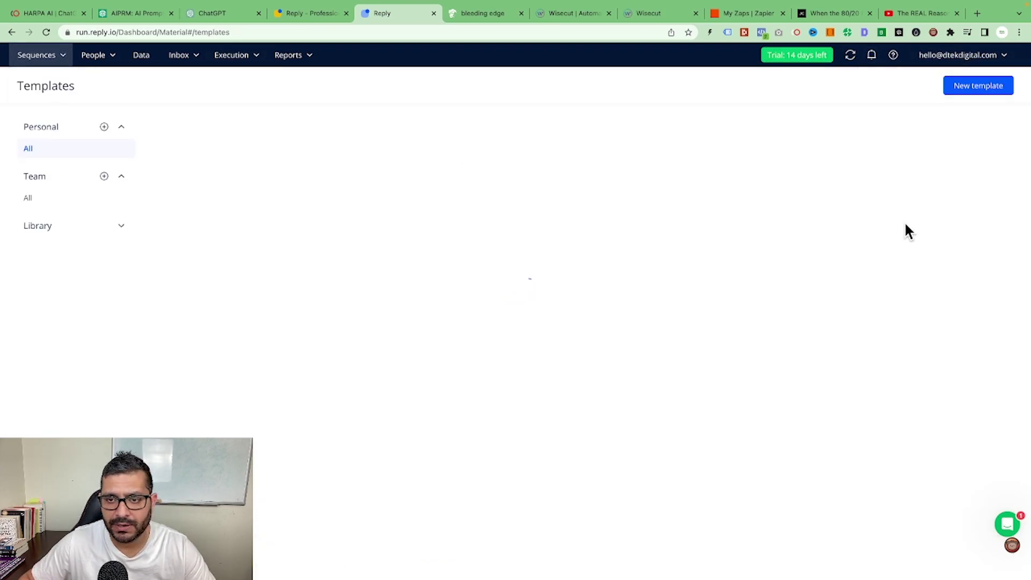
left_click(1000, 87)
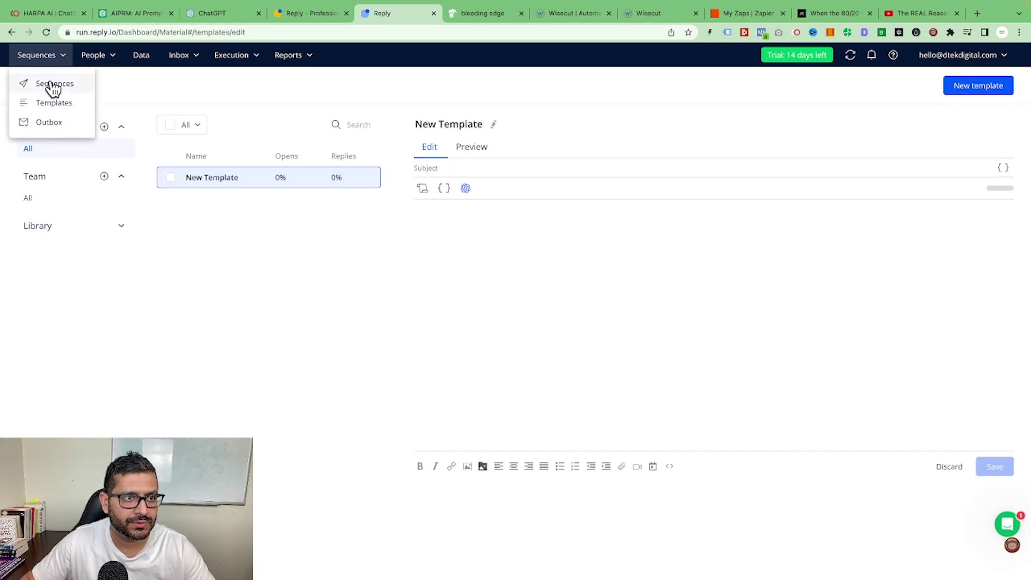
left_click(49, 84)
left_click(976, 100)
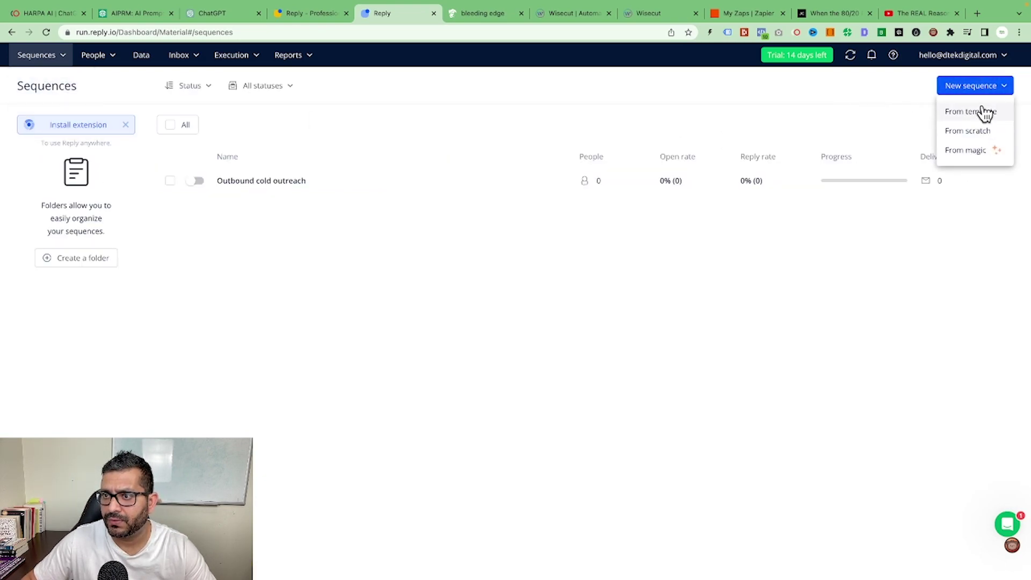
Browse the sequence template picker, close it without choosing one, and reopen the New sequence choices.
left_click(984, 112)
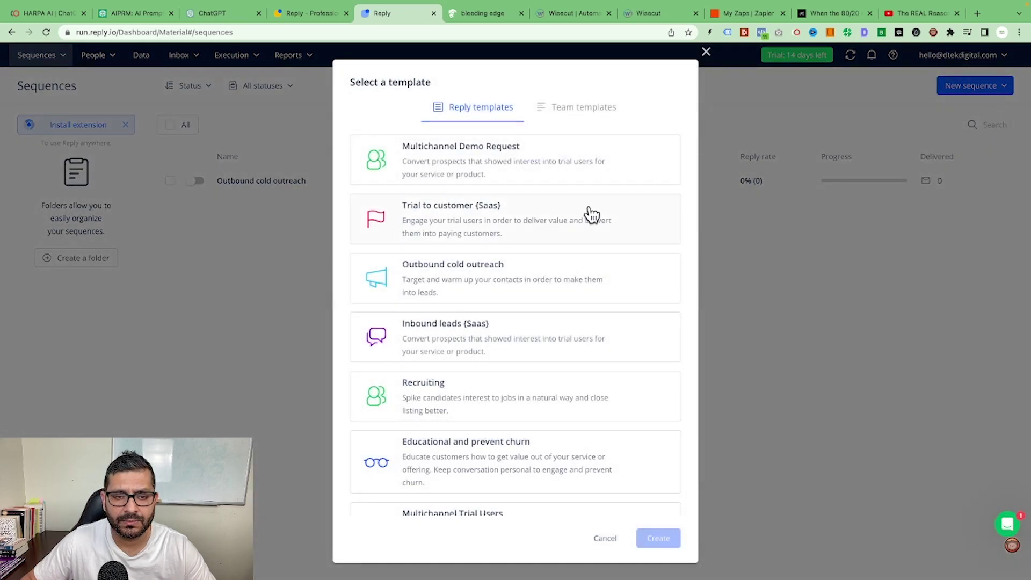
scroll(569, 231, "down", 1)
scroll(484, 228, "up", 1)
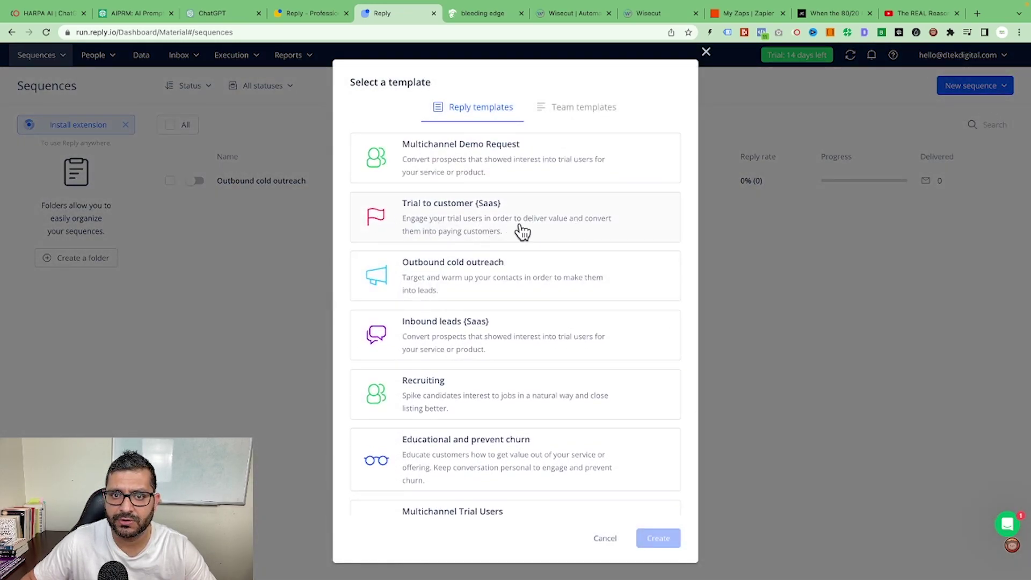
scroll(606, 231, "down", 1)
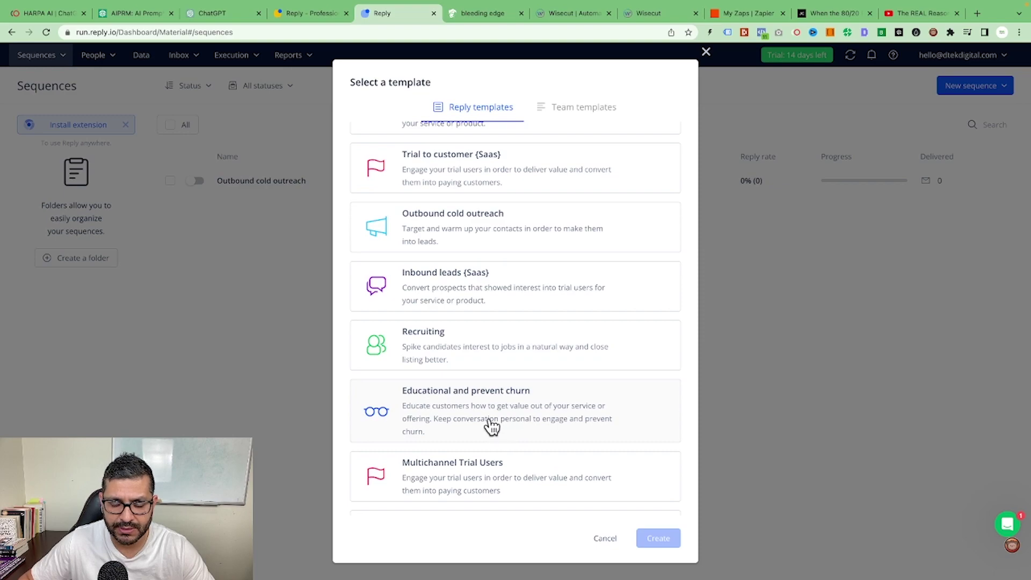
scroll(491, 376, "down", 2)
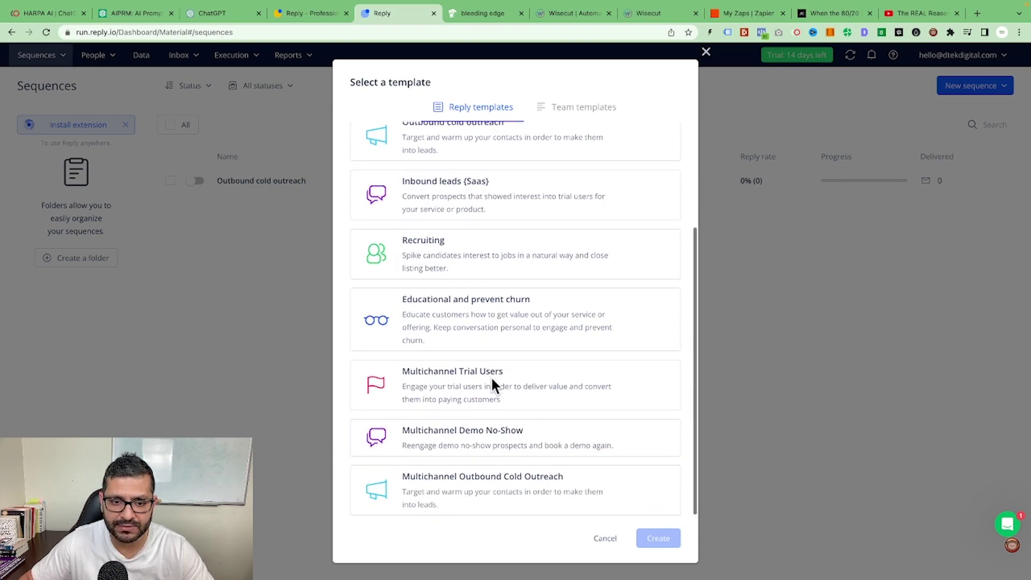
scroll(494, 295, "up", 3)
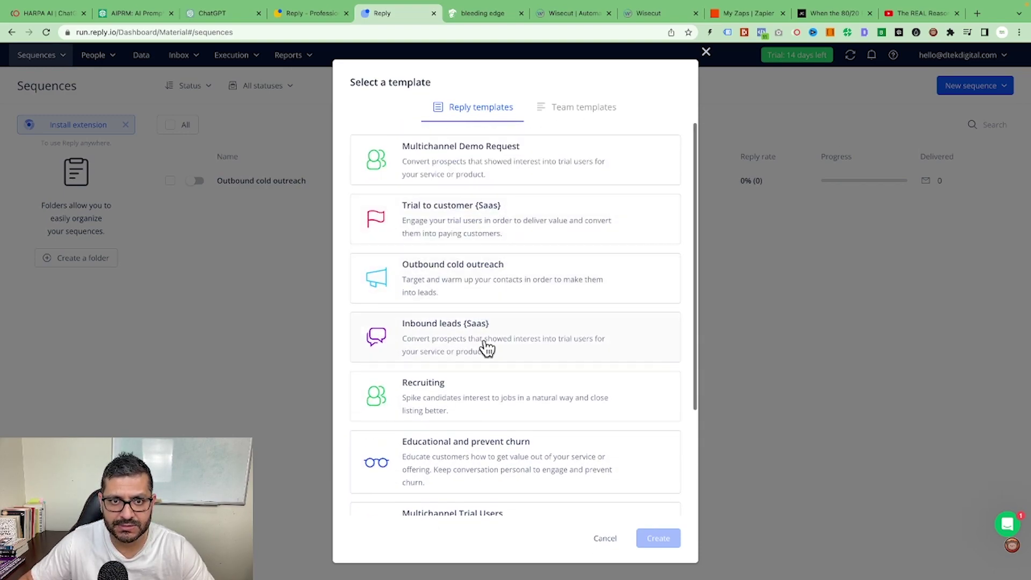
scroll(495, 403, "down", 2)
left_click(965, 233)
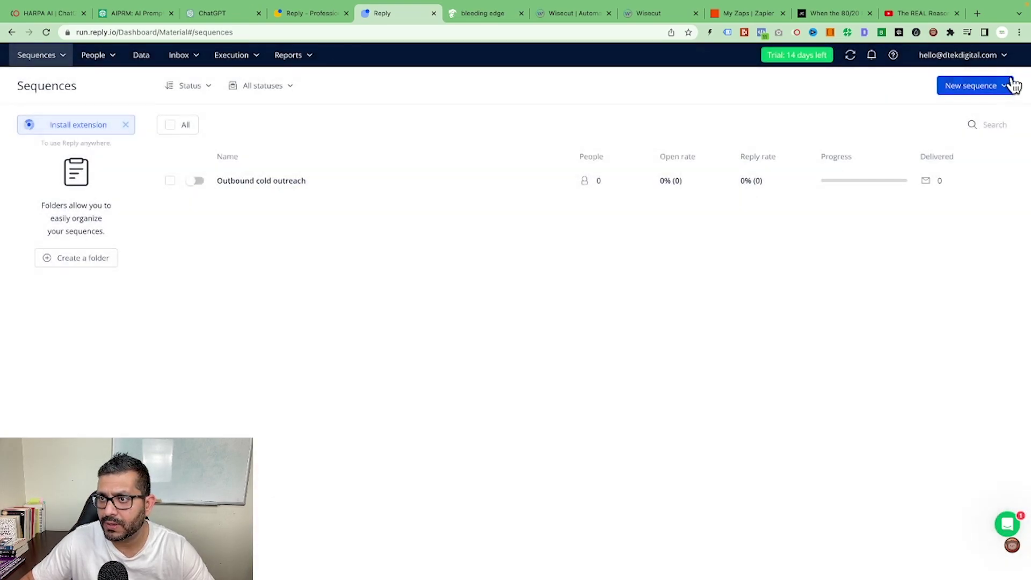
left_click(1004, 86)
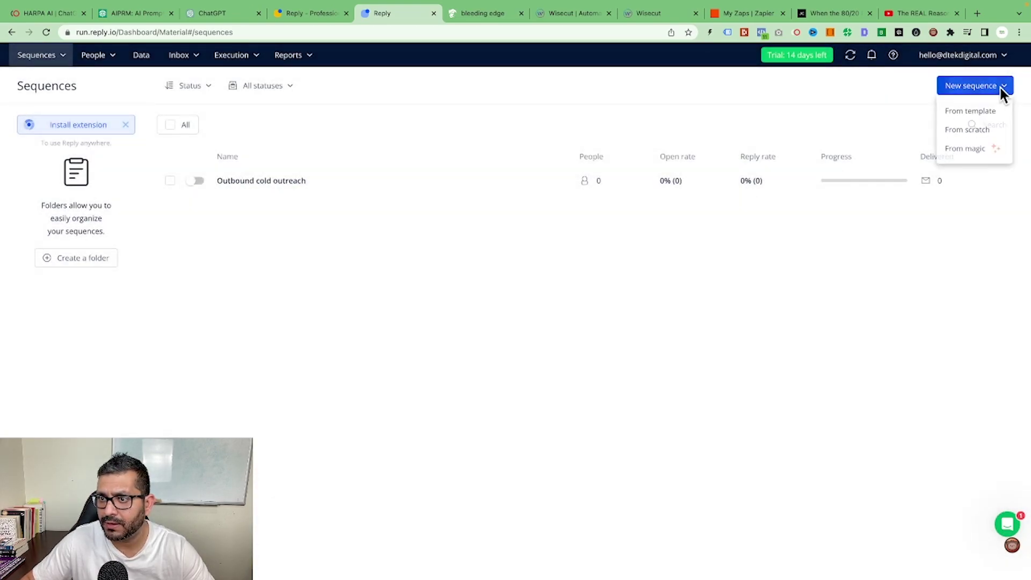
Start a new sequence from scratch and review its prefilled Day 1, 3, 7 and 21 steps.
left_click(967, 134)
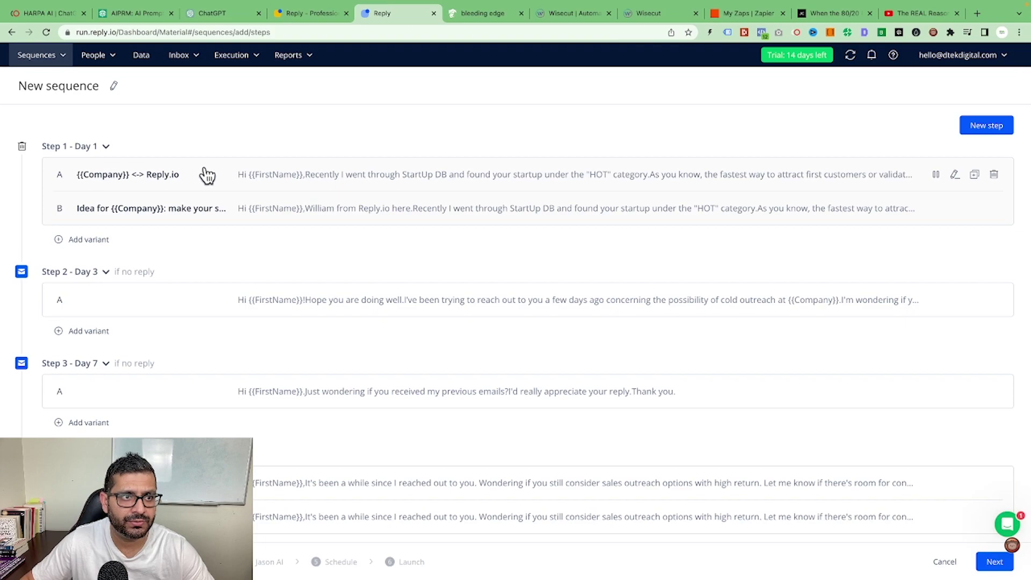
scroll(426, 354, "down", 5)
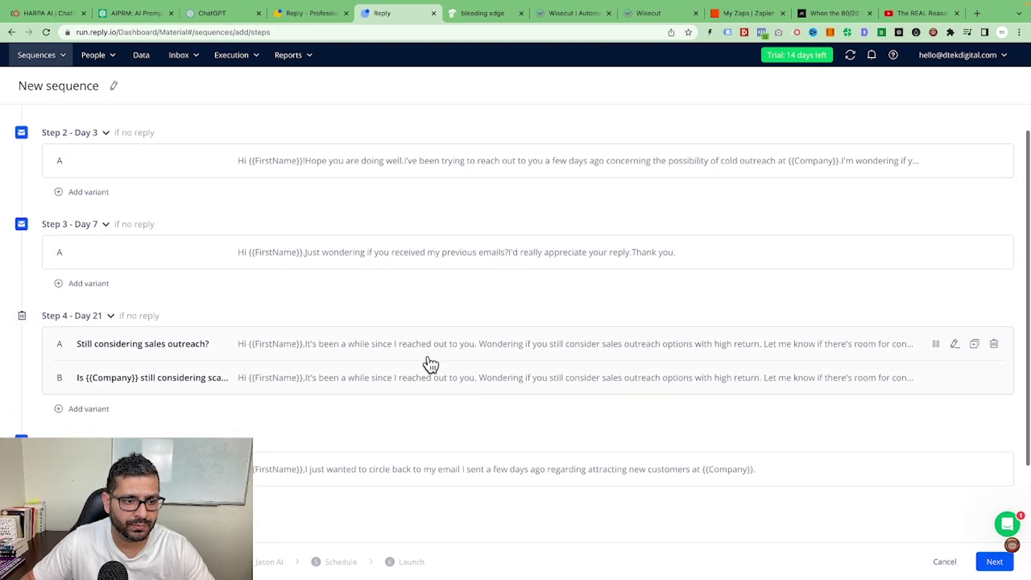
scroll(428, 364, "up", 6)
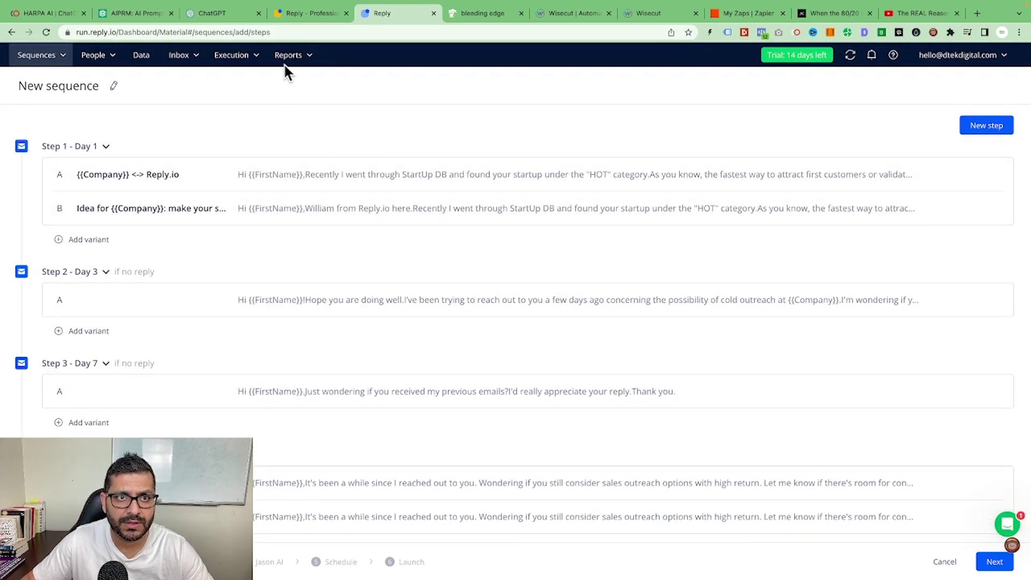
Glance at the Reply homepage tab, then return to the new sequence draft.
left_click(307, 14)
scroll(120, 49, "down", 2)
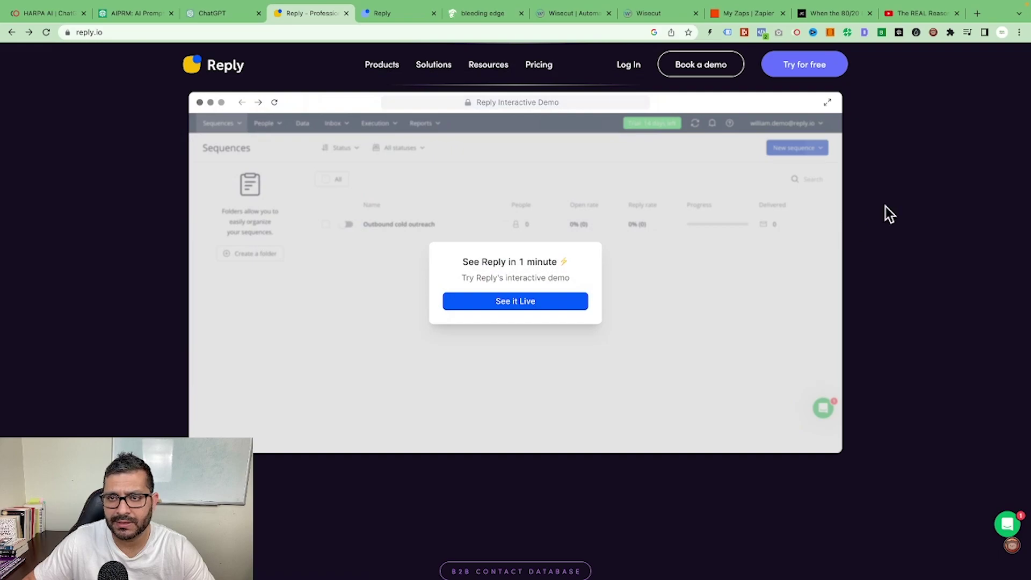
left_click(384, 12)
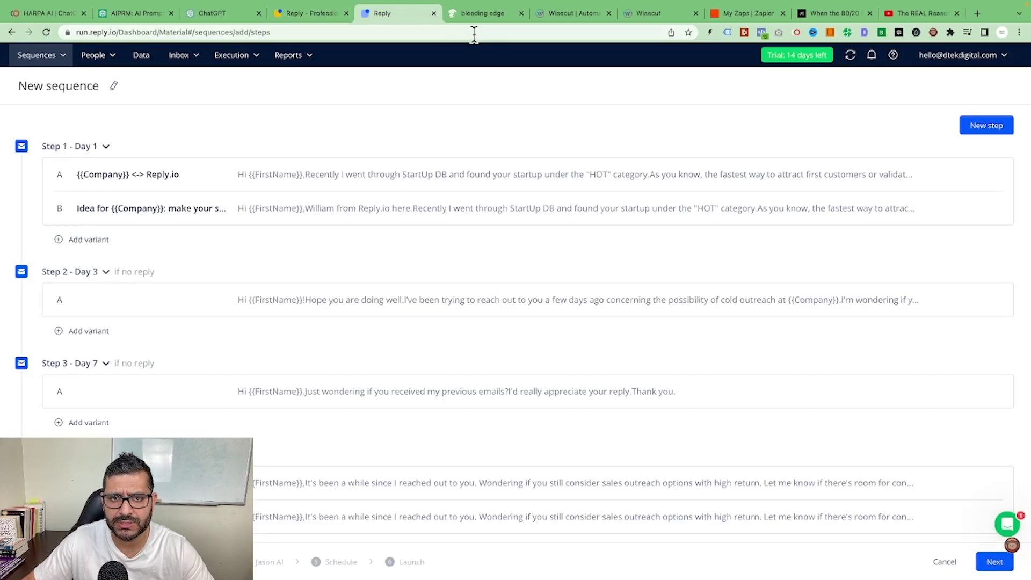
mouse_move(179, 68)
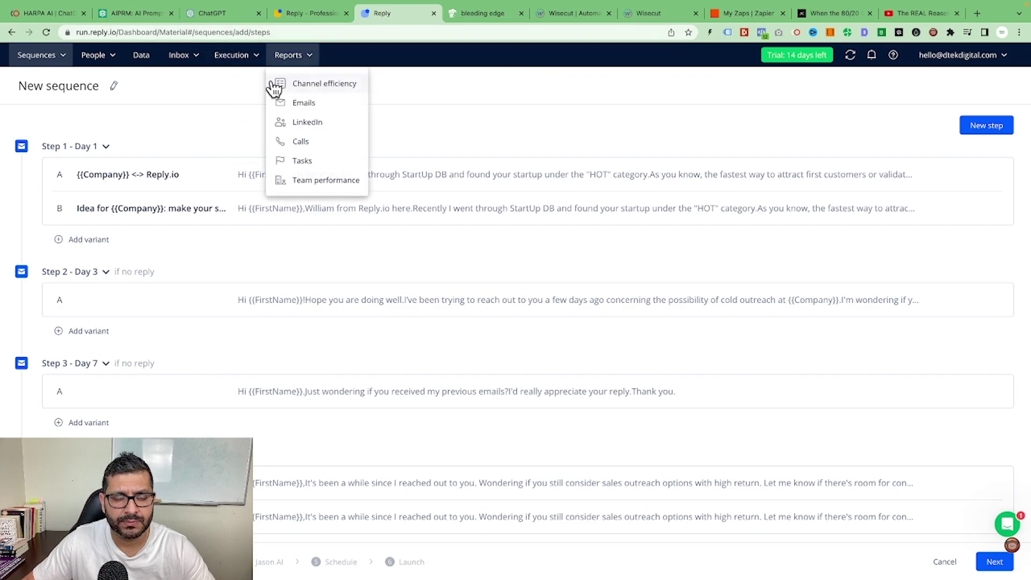
Scroll through the Reply.io homepage's contact database and conversation features, then switch to the Wisecut tab.
left_click(320, 12)
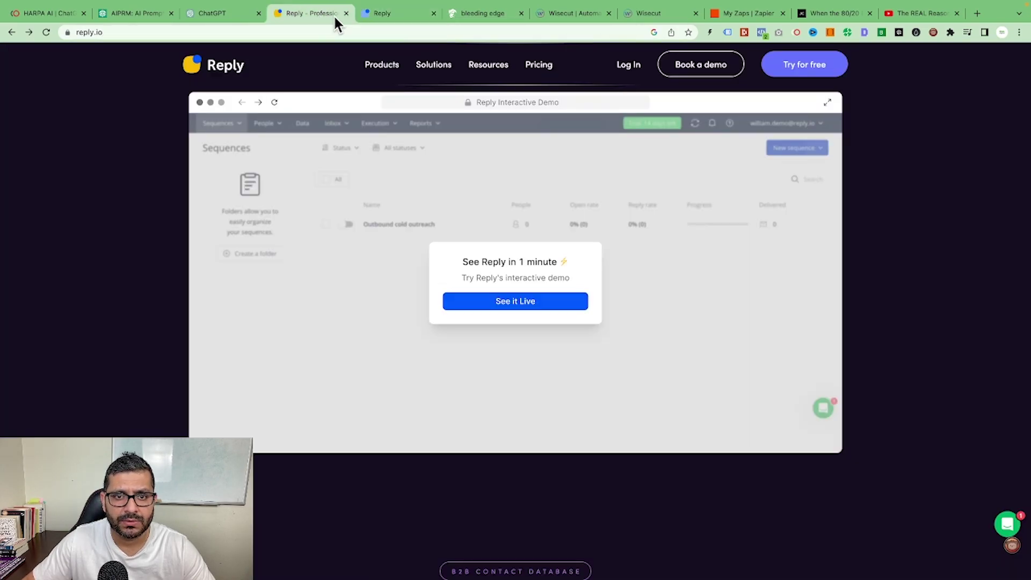
scroll(871, 237, "down", 14)
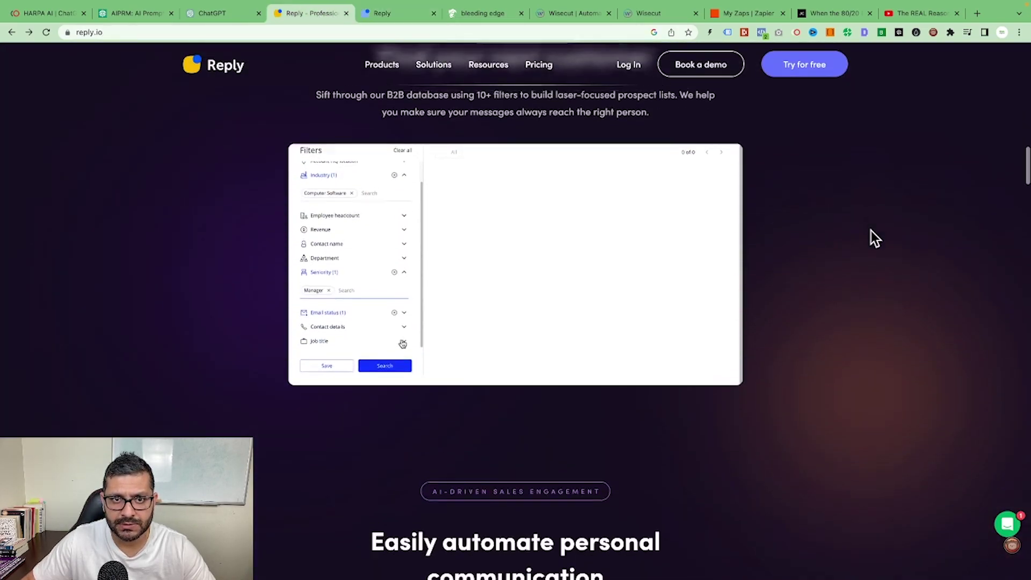
scroll(871, 237, "up", 9)
mouse_move(495, 74)
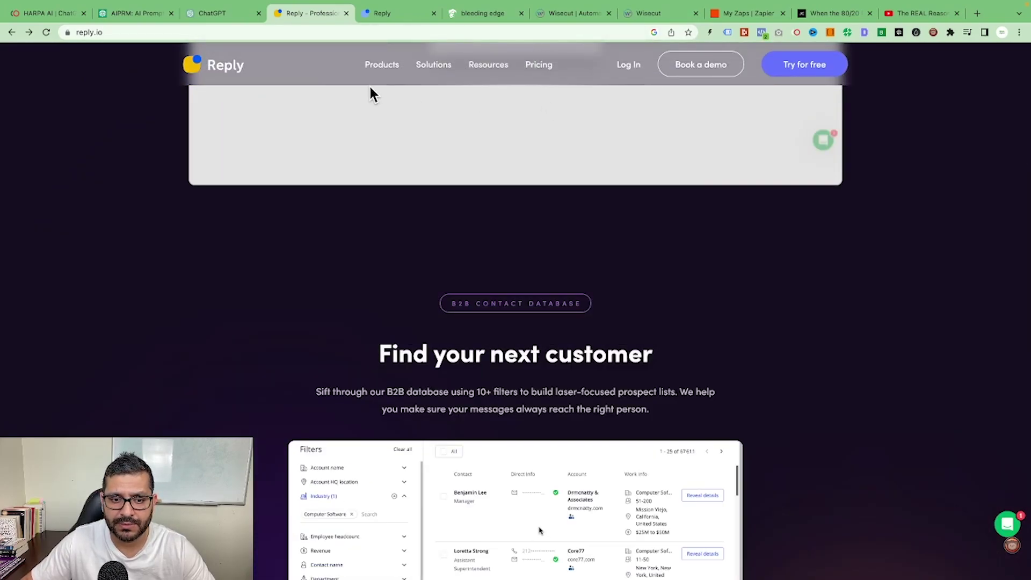
scroll(602, 280, "down", 3)
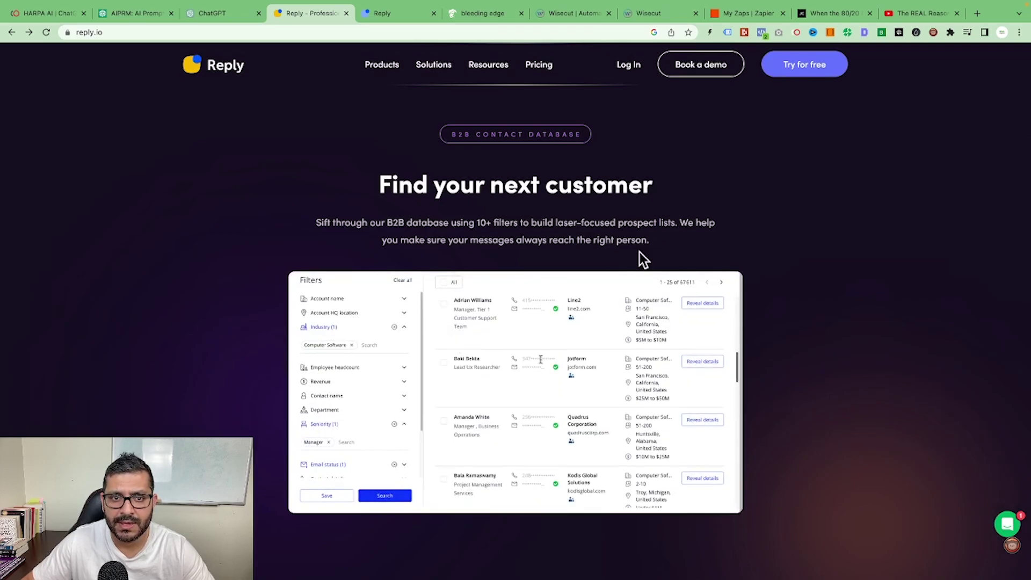
scroll(644, 260, "down", 10)
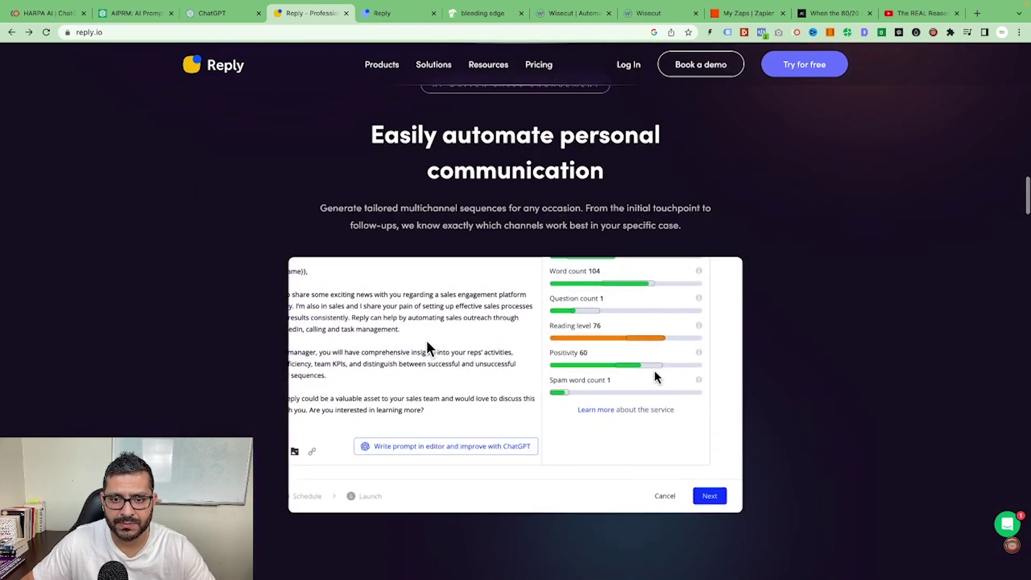
scroll(519, 224, "up", 2)
scroll(720, 108, "down", 5)
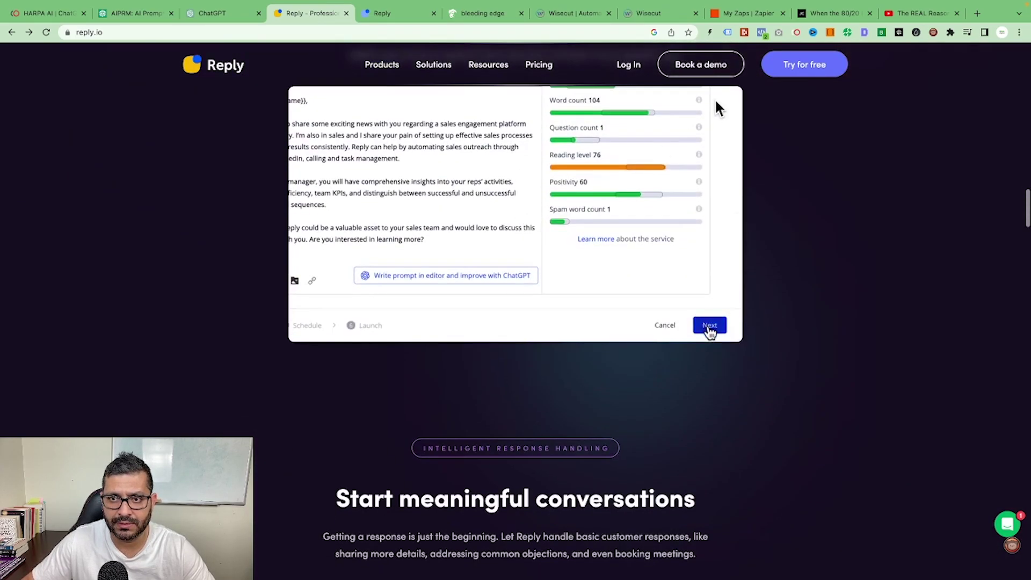
scroll(525, 173, "down", 7)
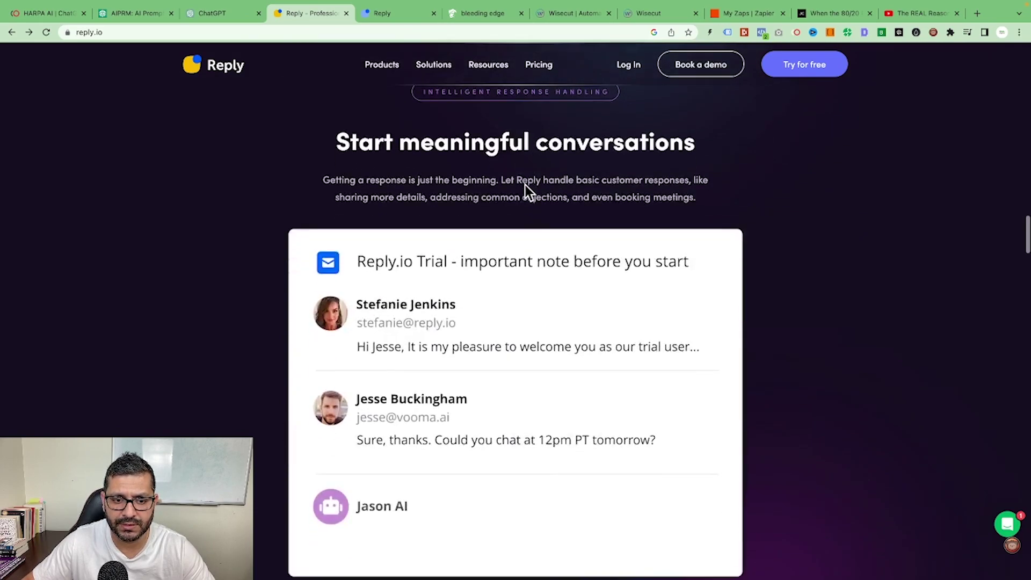
scroll(525, 185, "down", 3)
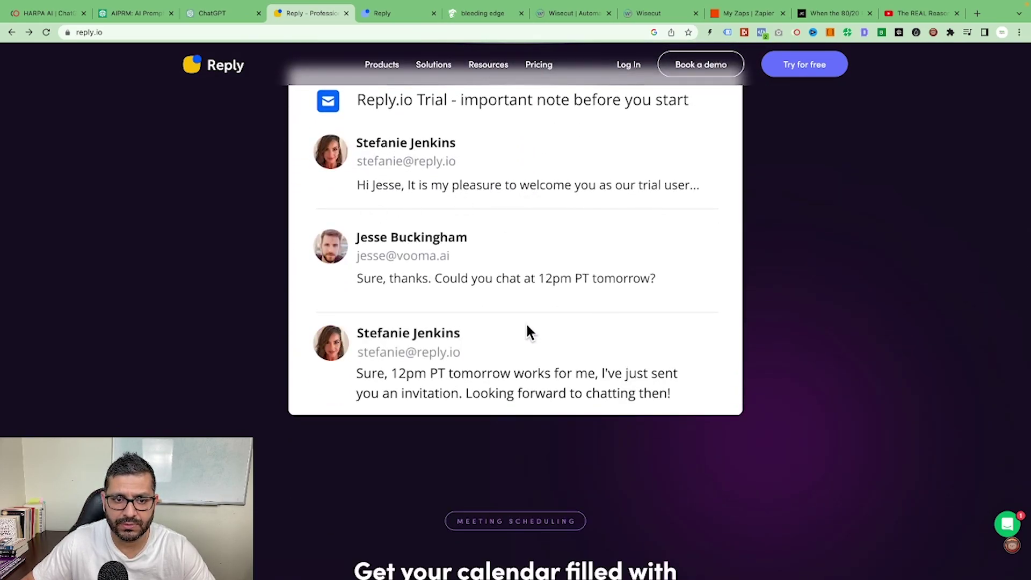
key("super+7")
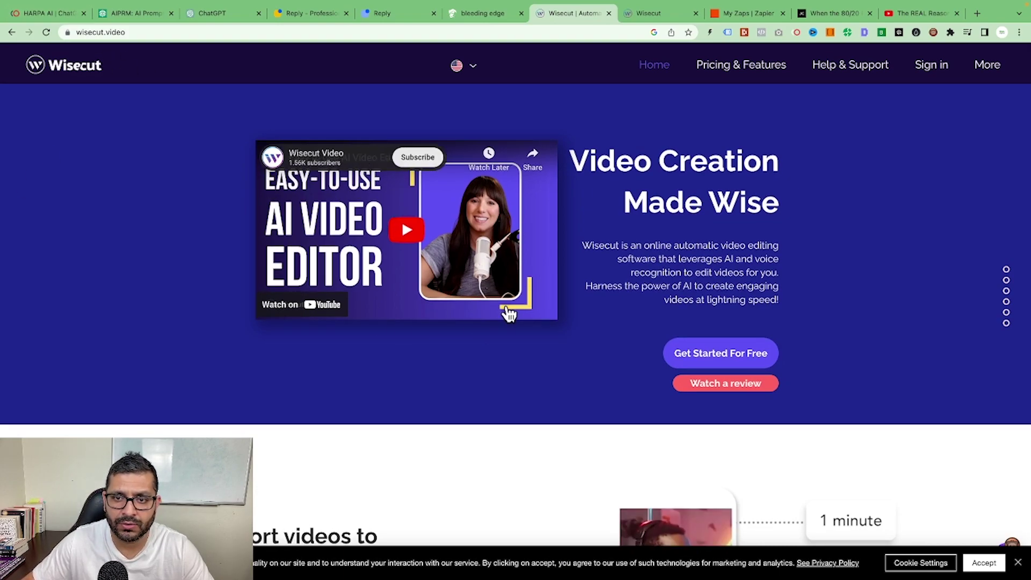
scroll(597, 301, "down", 5)
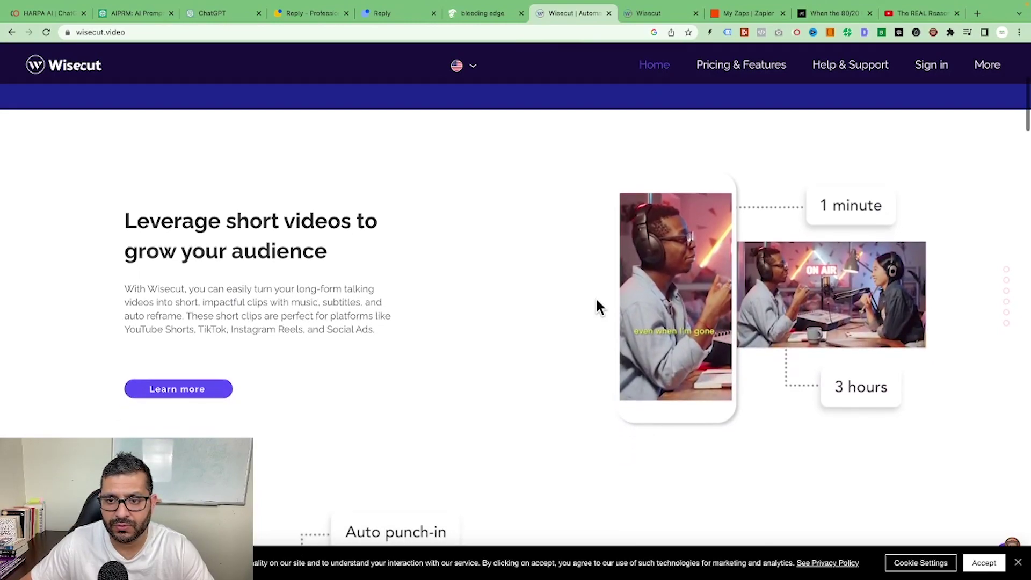
scroll(597, 301, "down", 2)
scroll(597, 371, "down", 3)
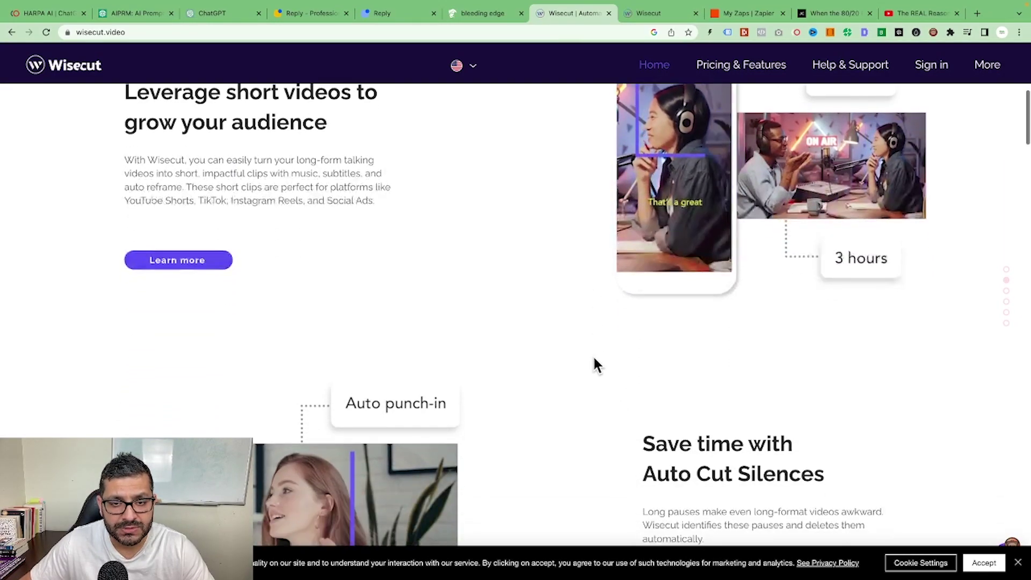
scroll(594, 359, "up", 4)
scroll(594, 360, "down", 4)
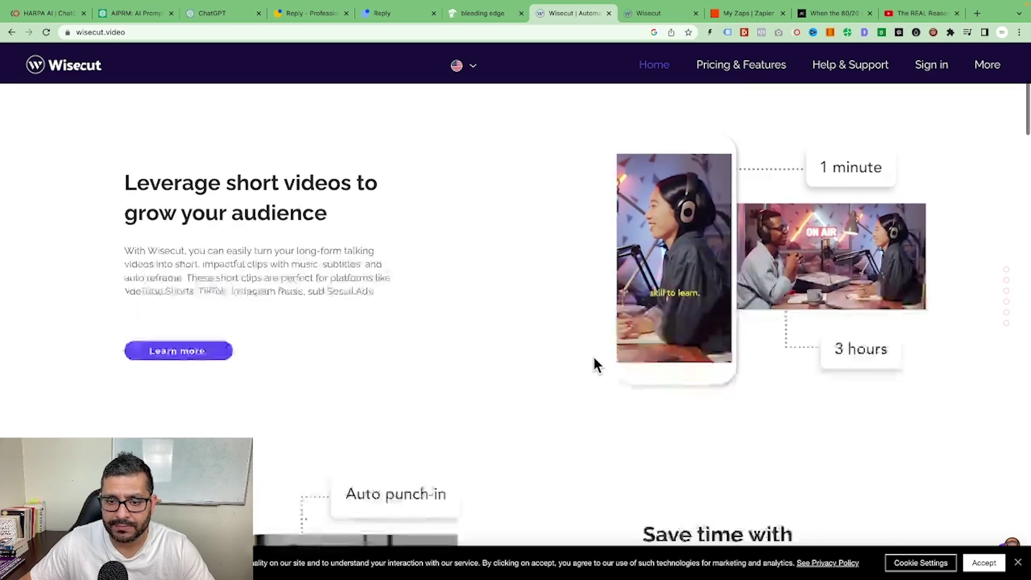
scroll(594, 363, "down", 3)
scroll(594, 364, "up", 7)
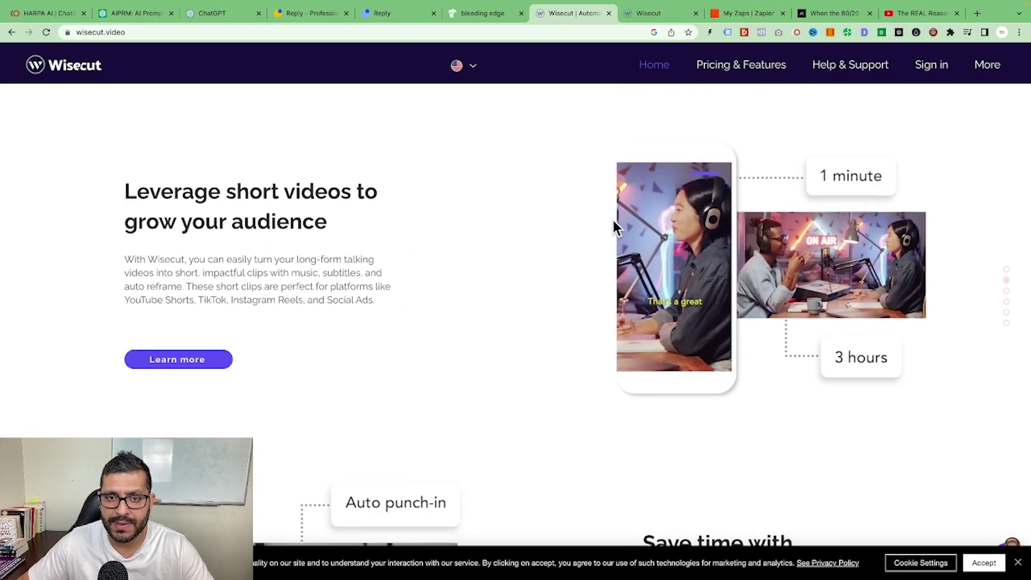
scroll(615, 228, "down", 4)
scroll(614, 221, "up", 5)
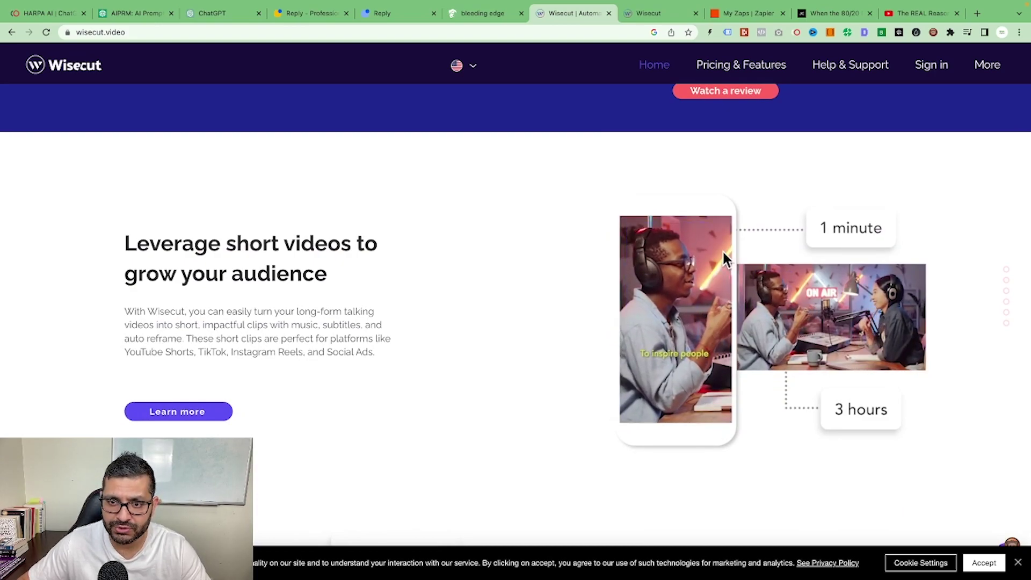
scroll(541, 276, "down", 3)
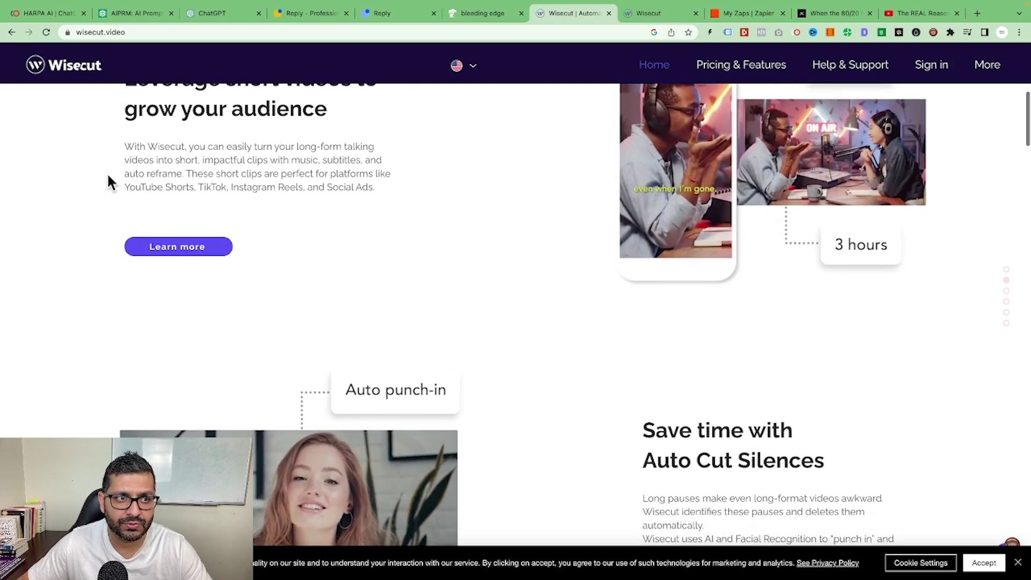